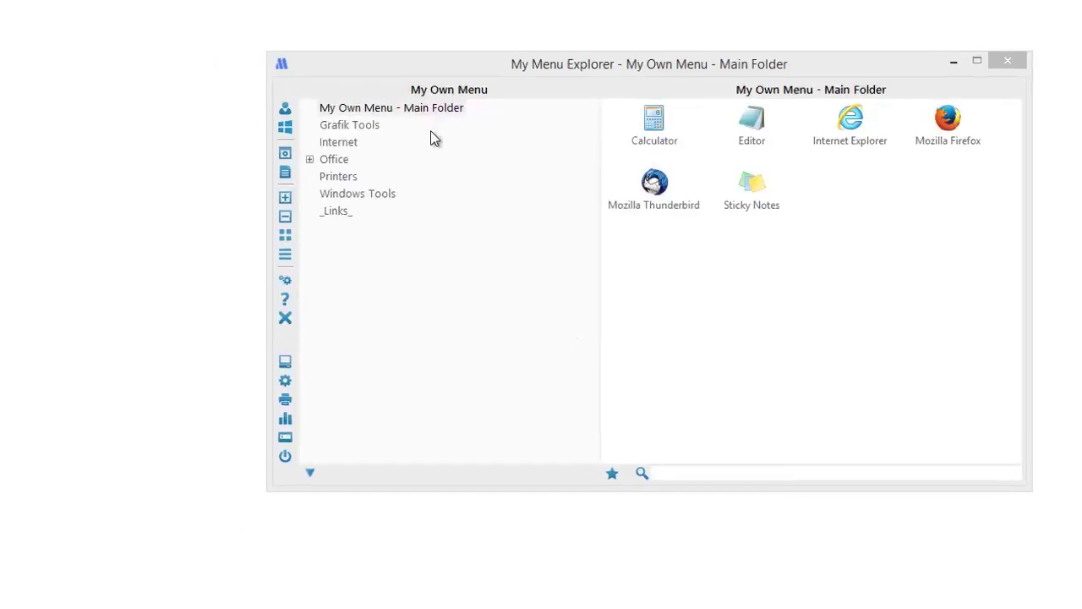
- Create a new main group named "Audio, Video" in My Own Menu
right_click(424, 128)
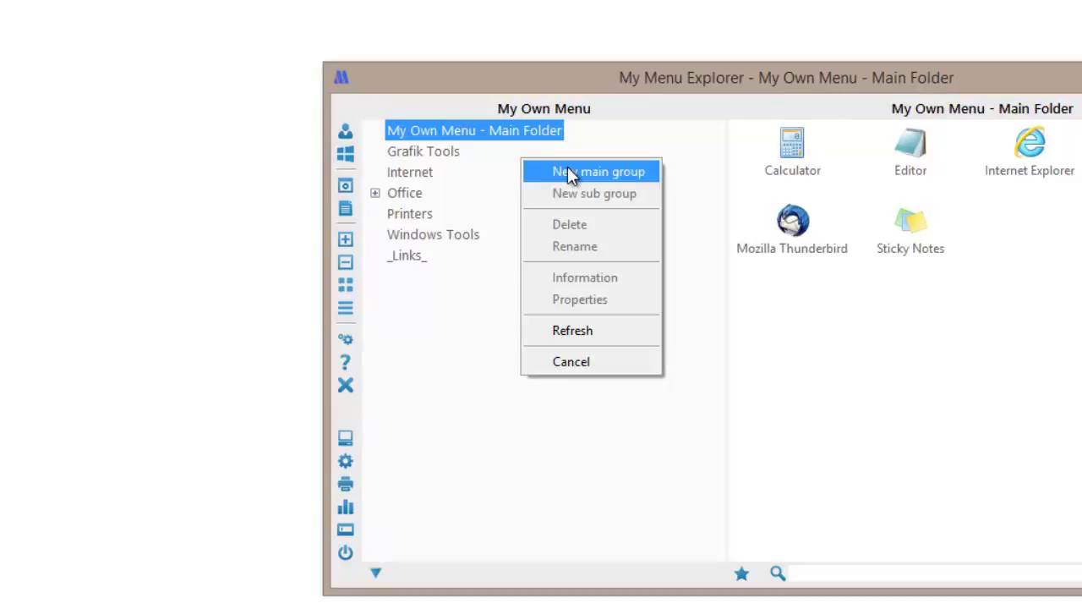
left_click(567, 172)
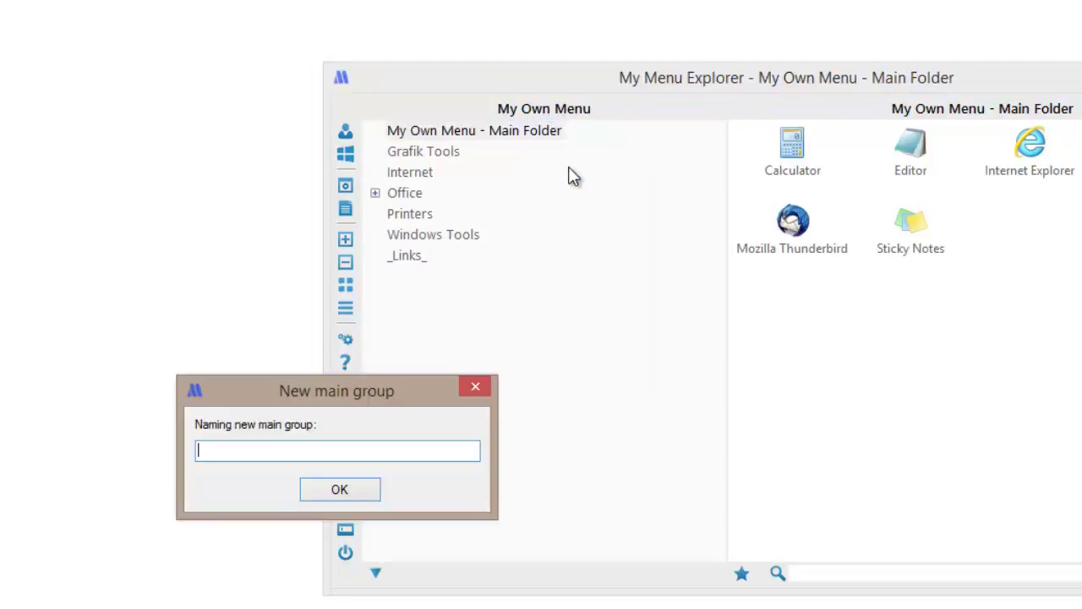
type("Audio, Video")
left_click(361, 490)
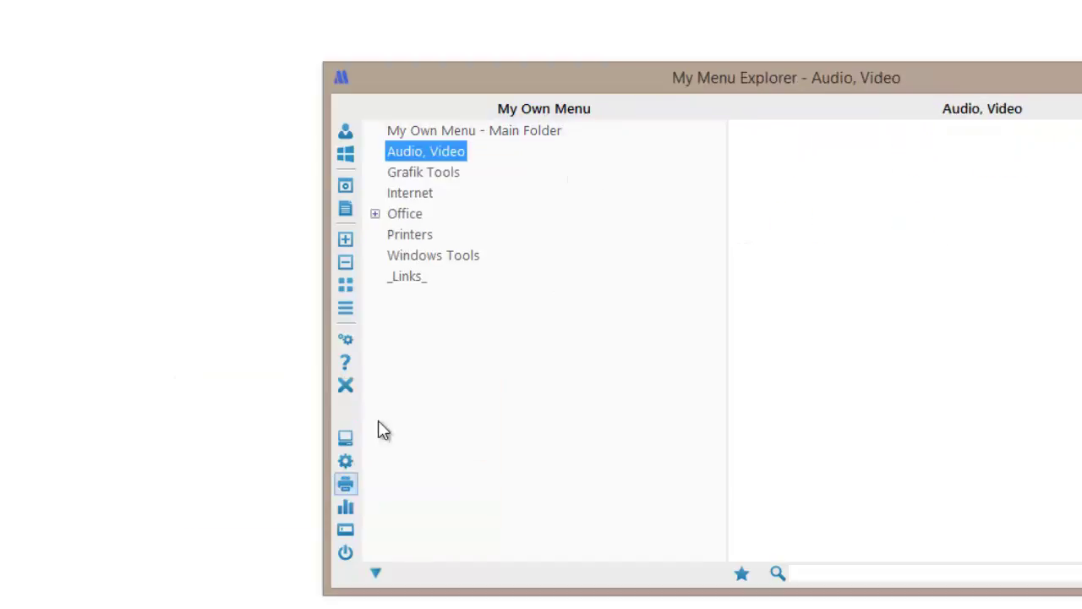
- Create a sub group named "Video" inside the "Audio, Video" group
right_click(450, 155)
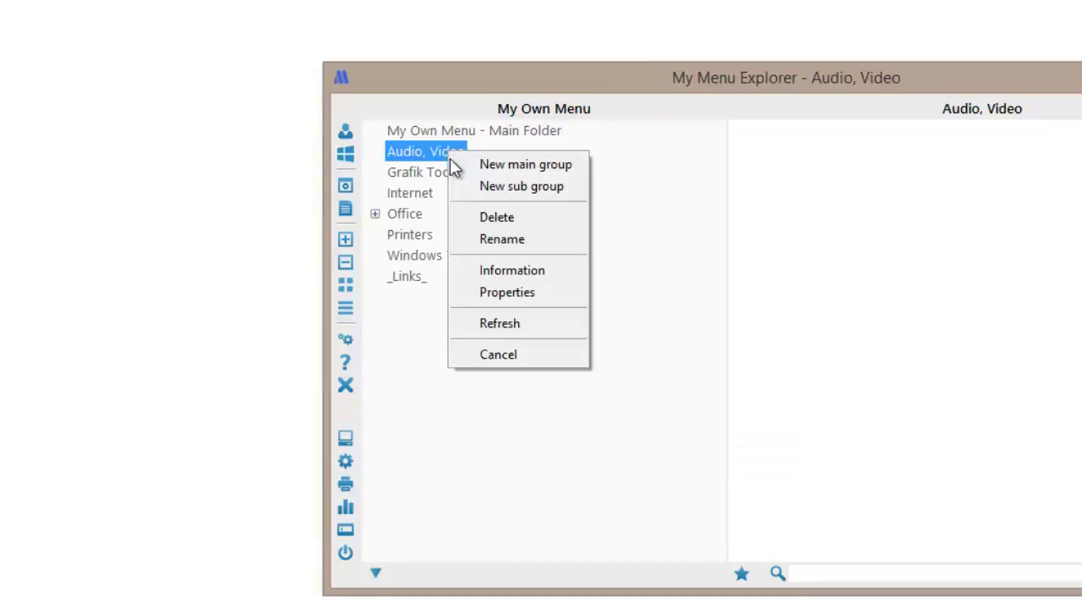
left_click(497, 188)
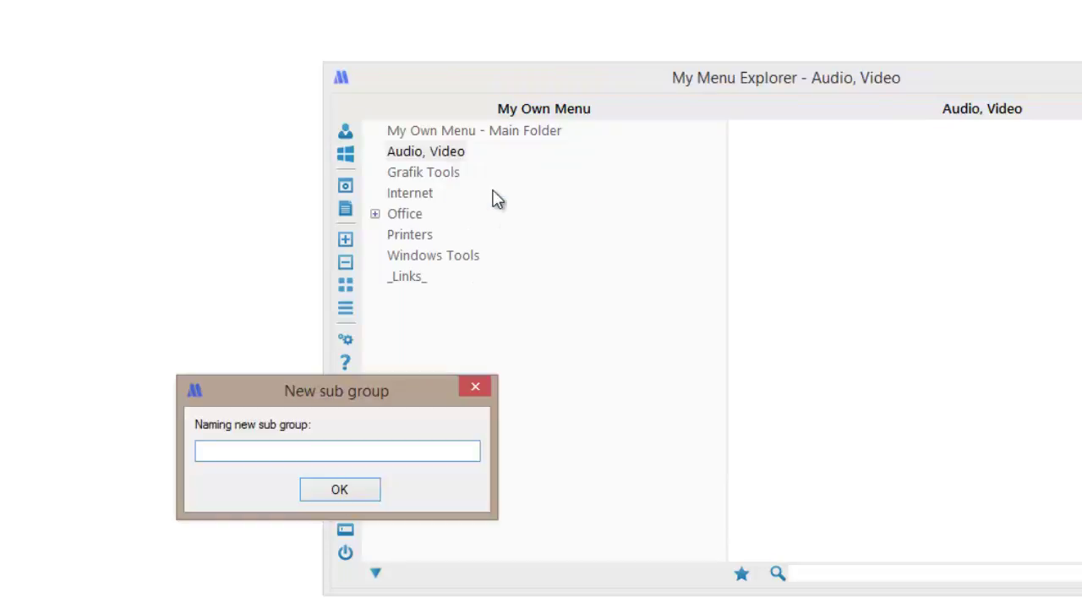
type("Video")
left_click(340, 490)
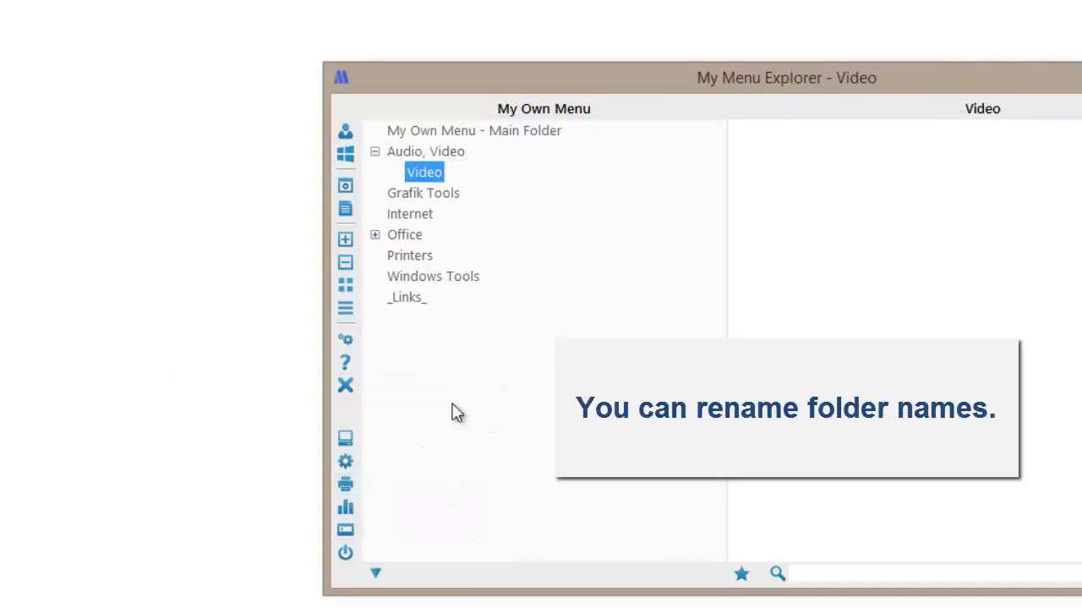
- Rename the "Grafik Tools" group as "Graphic Tools"
left_click(441, 197)
right_click(440, 198)
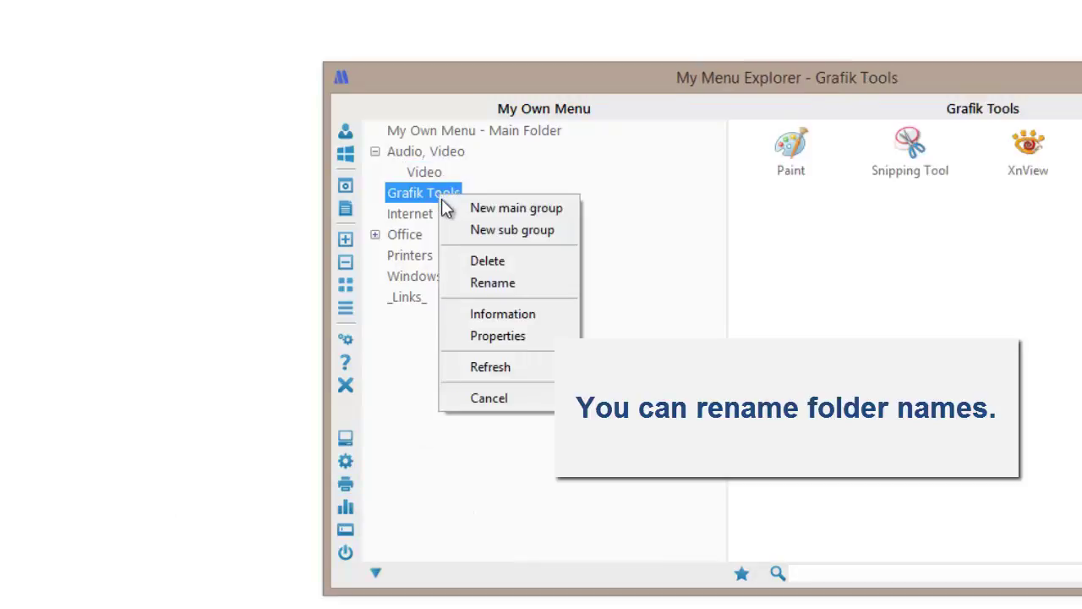
left_click(491, 285)
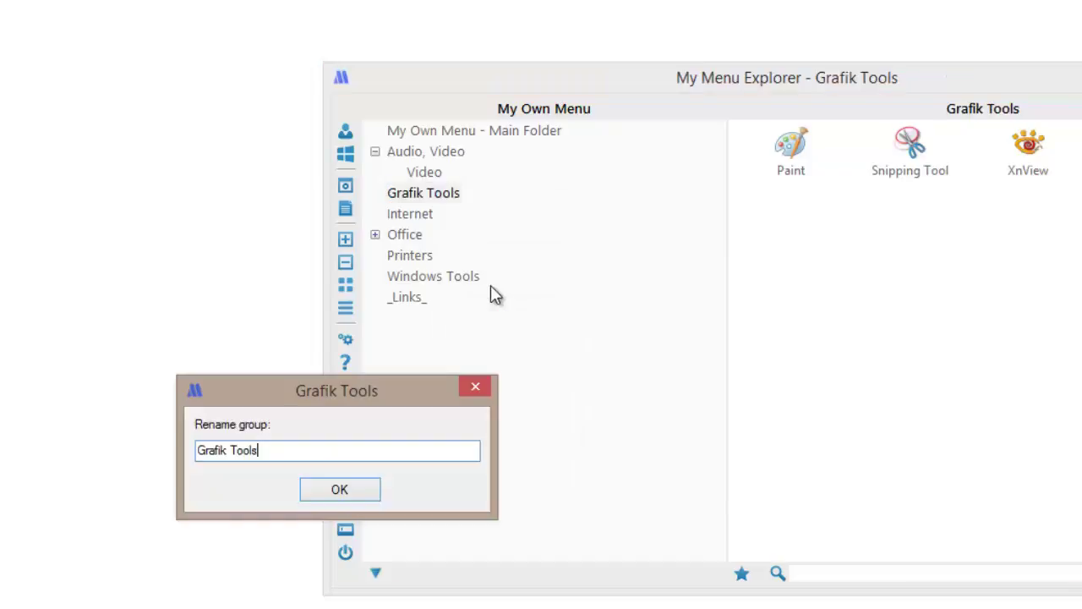
double_click(211, 453)
type("Graphic")
left_click(334, 495)
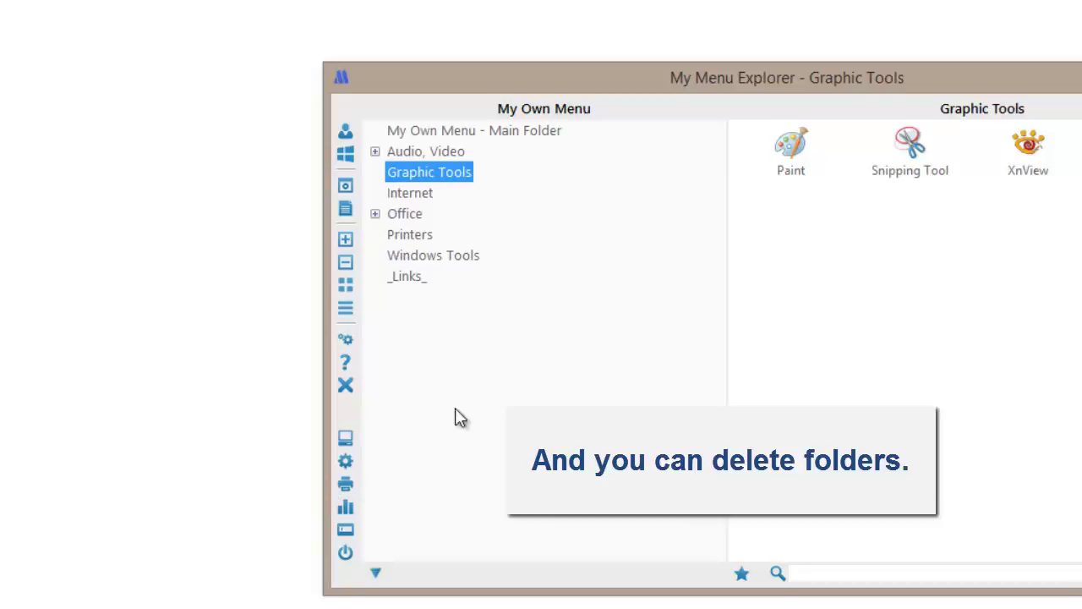
- Delete the "Internet" group together with any subgroups it contains
right_click(424, 194)
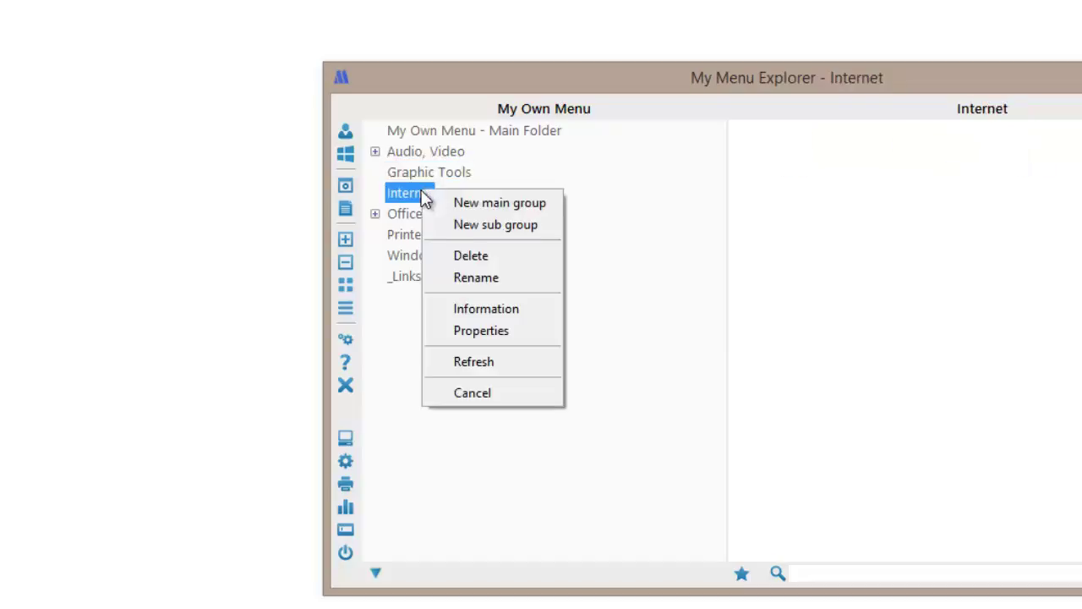
left_click(462, 255)
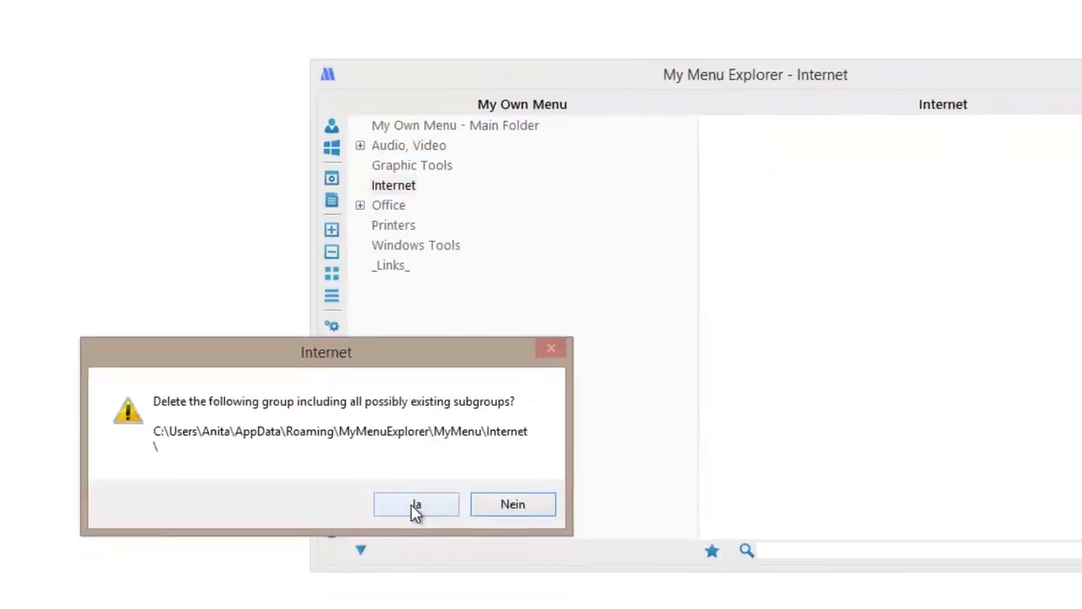
left_click(415, 522)
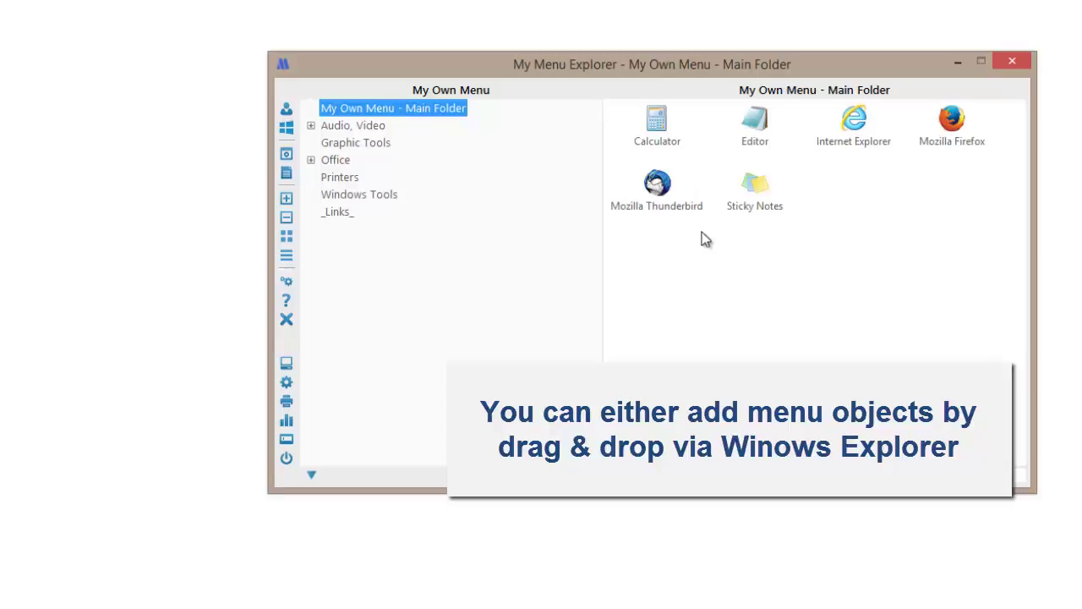
- Open Windows Explorer and browse to the DirectoryListPrintPro folder in Programme (x86) on drive C:
left_click(286, 363)
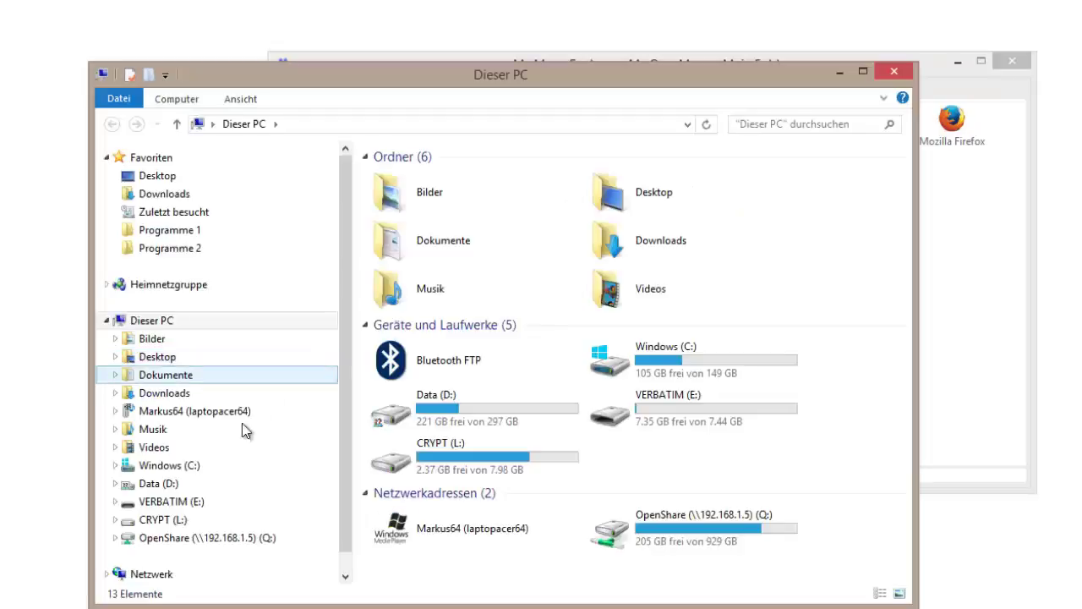
left_click(116, 465)
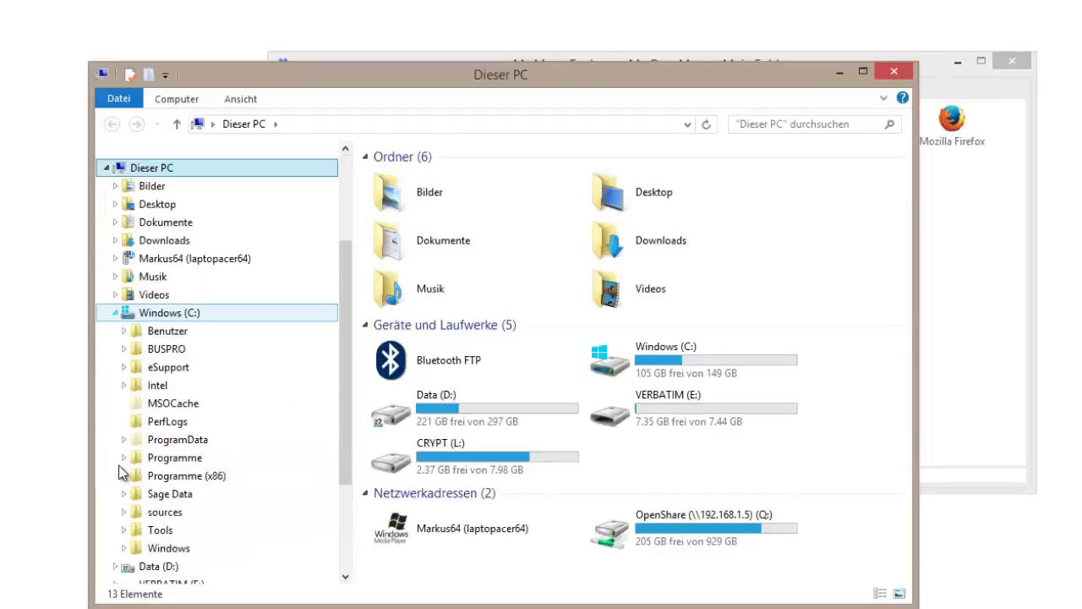
left_click(123, 476)
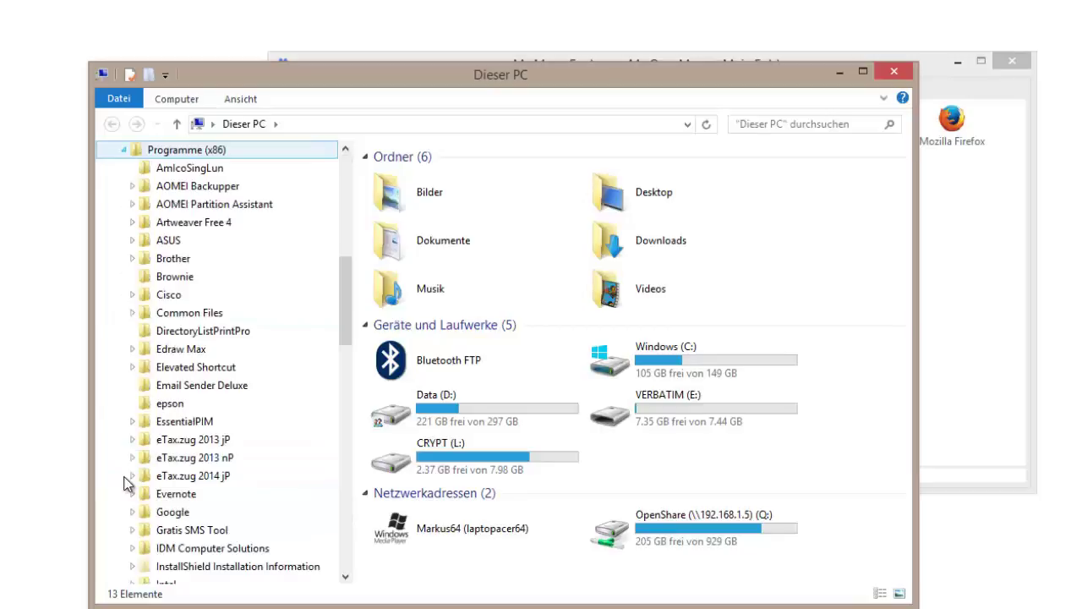
left_click(166, 335)
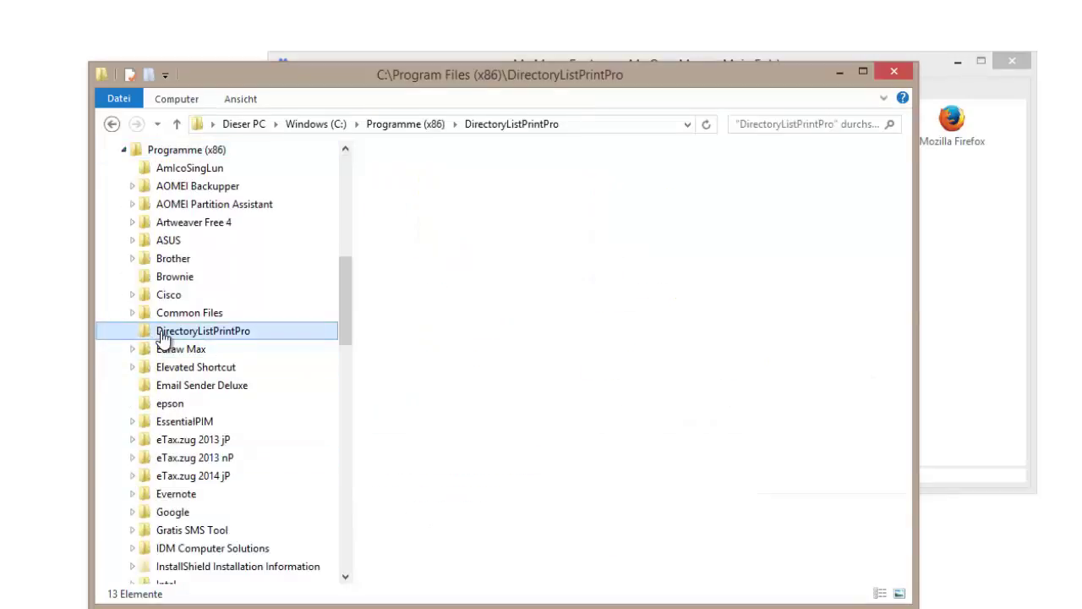
- Add DirectoryListPrintPro.exe from the Explorer folder to the My Own Menu main folder and close the Explorer window
left_click_drag(455, 177, 948, 254)
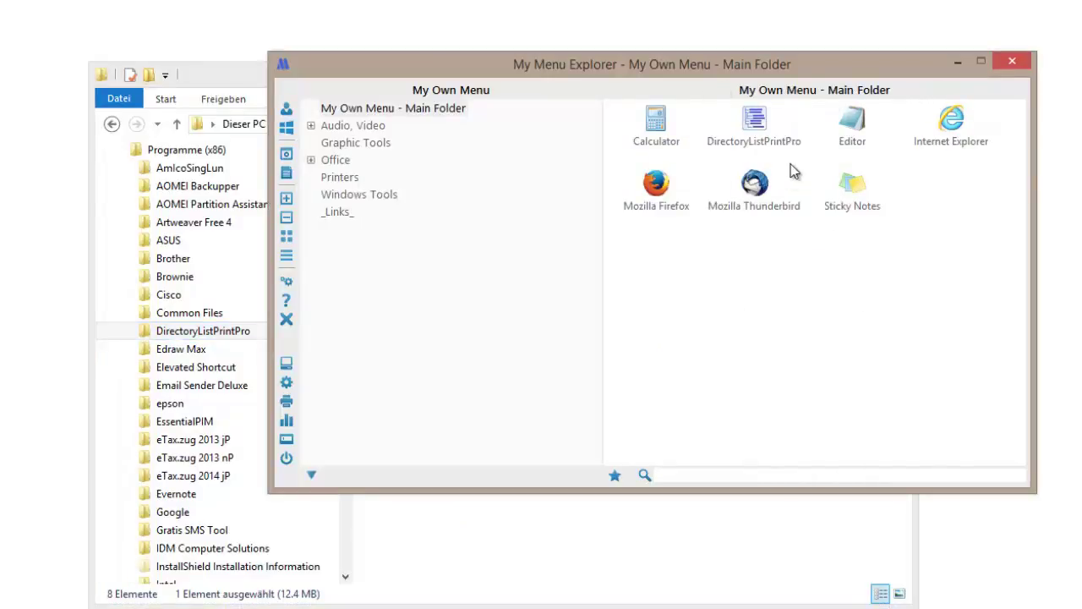
left_click(224, 76)
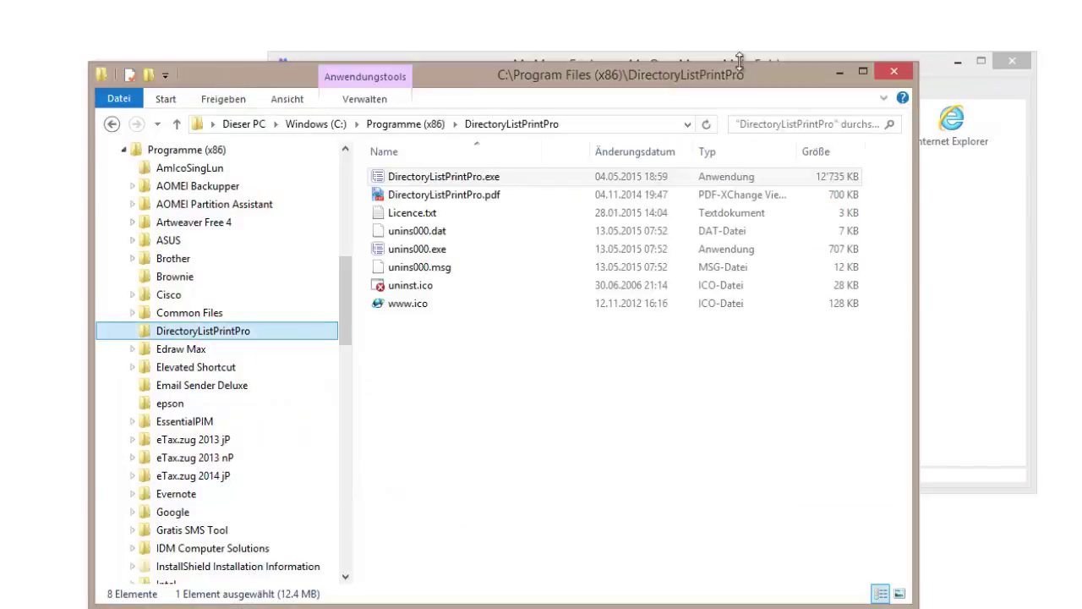
left_click(892, 73)
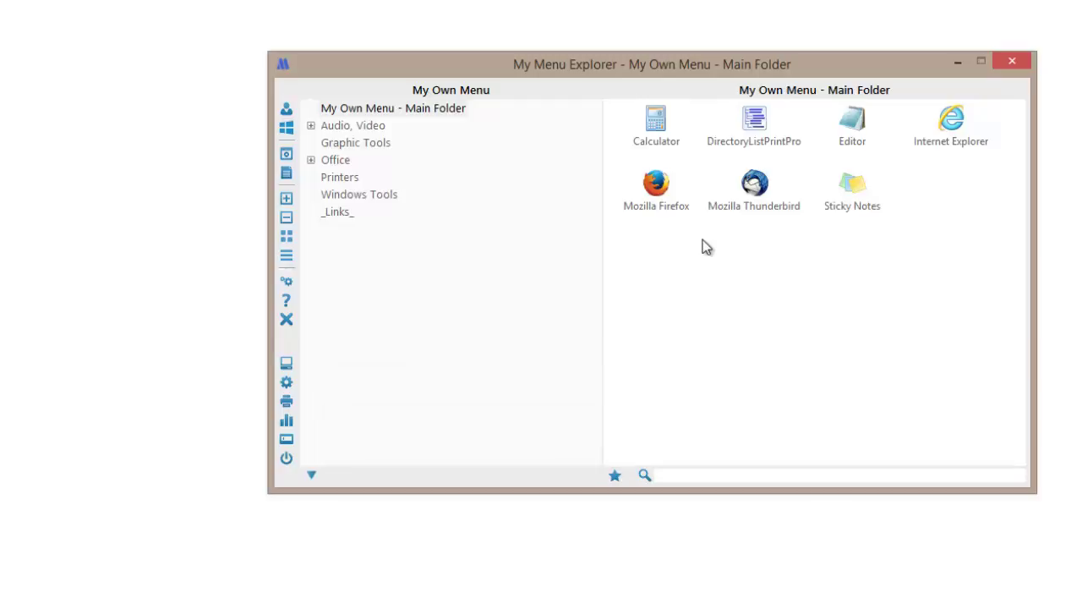
- Start a new shortcut in the main folder and set its target to LiveFileBackup.exe in the Programme (x86) LiveFileBackup folder
right_click(707, 247)
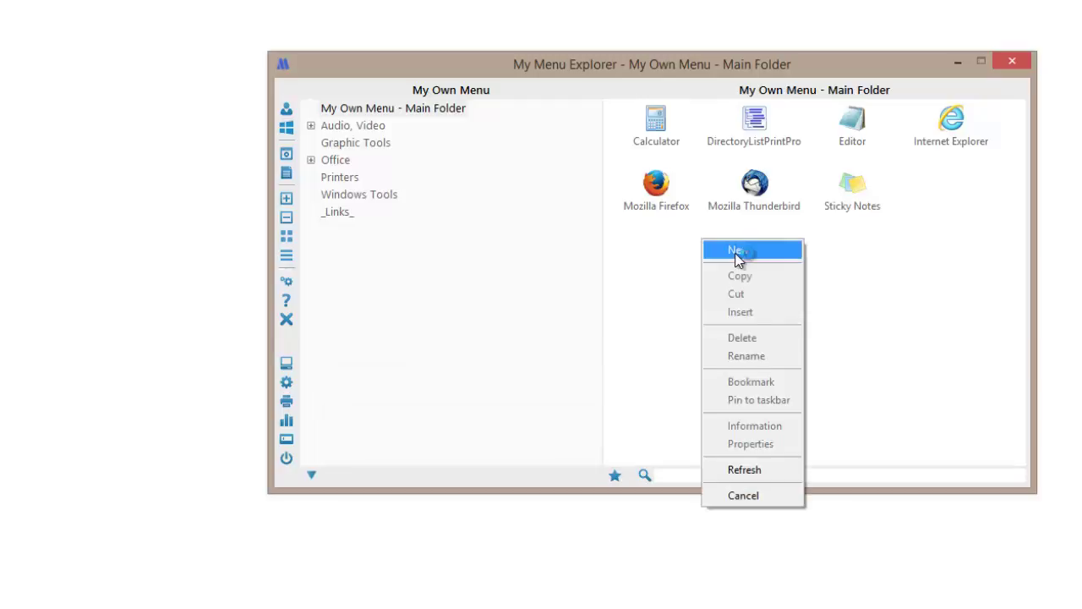
left_click(739, 252)
left_click_drag(504, 165, 817, 118)
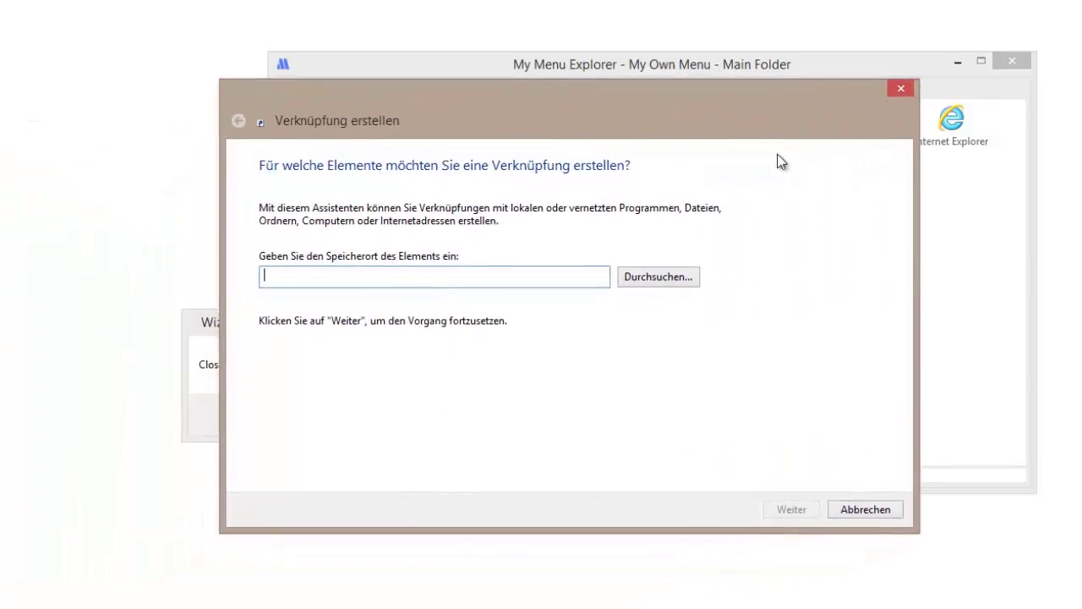
left_click(660, 276)
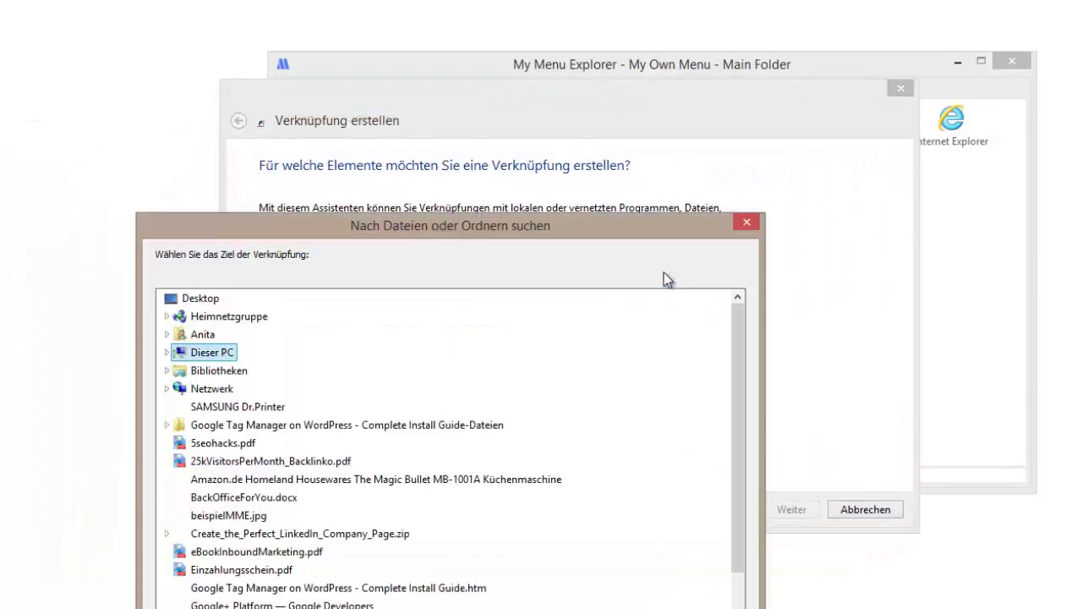
left_click(165, 352)
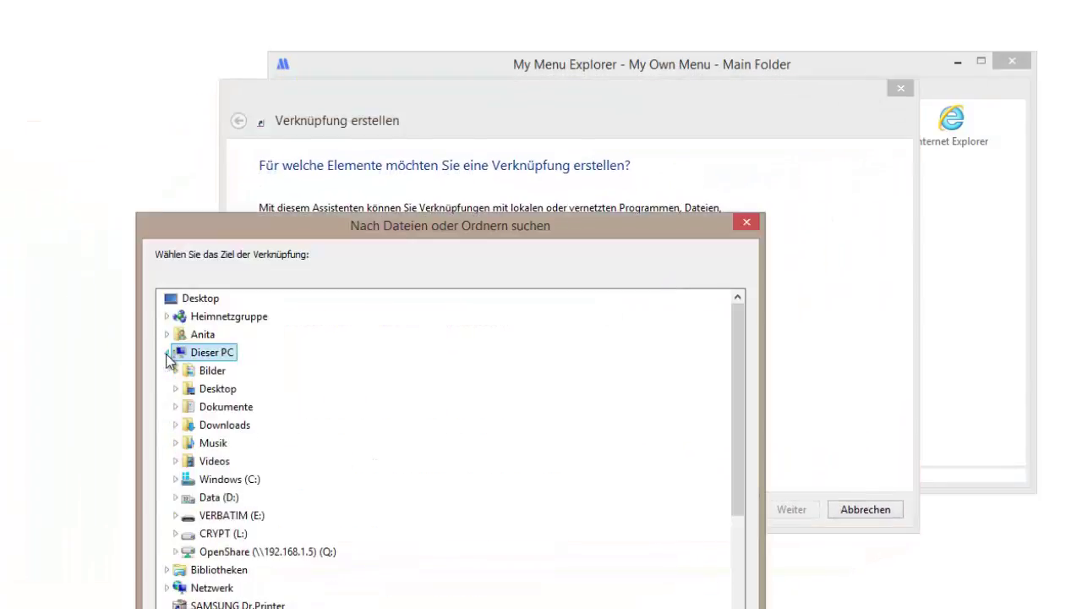
left_click(177, 479)
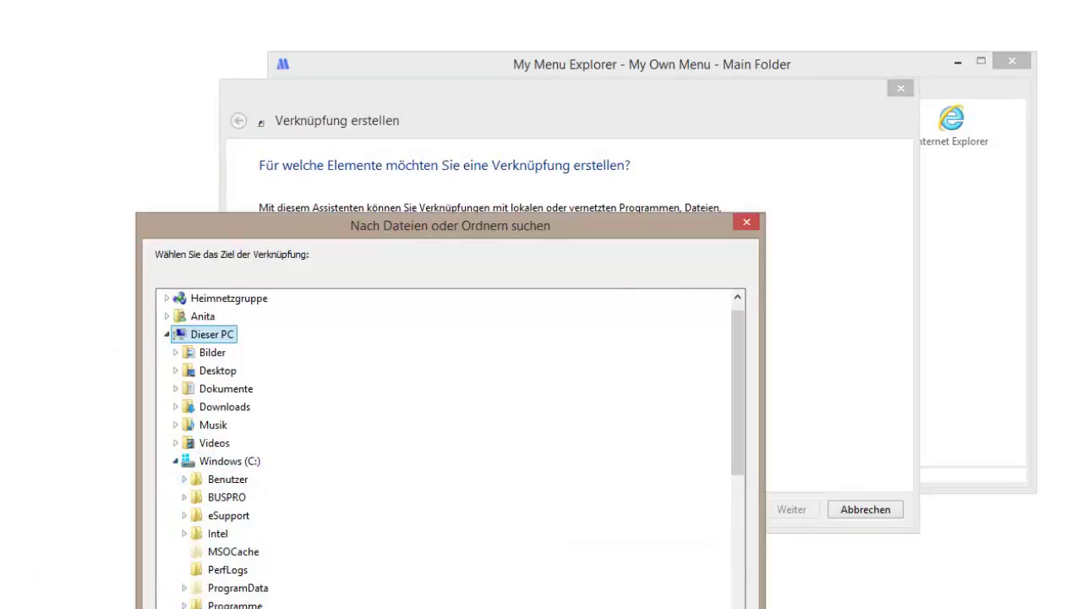
left_click(184, 297)
scroll(310, 580, "down", 4)
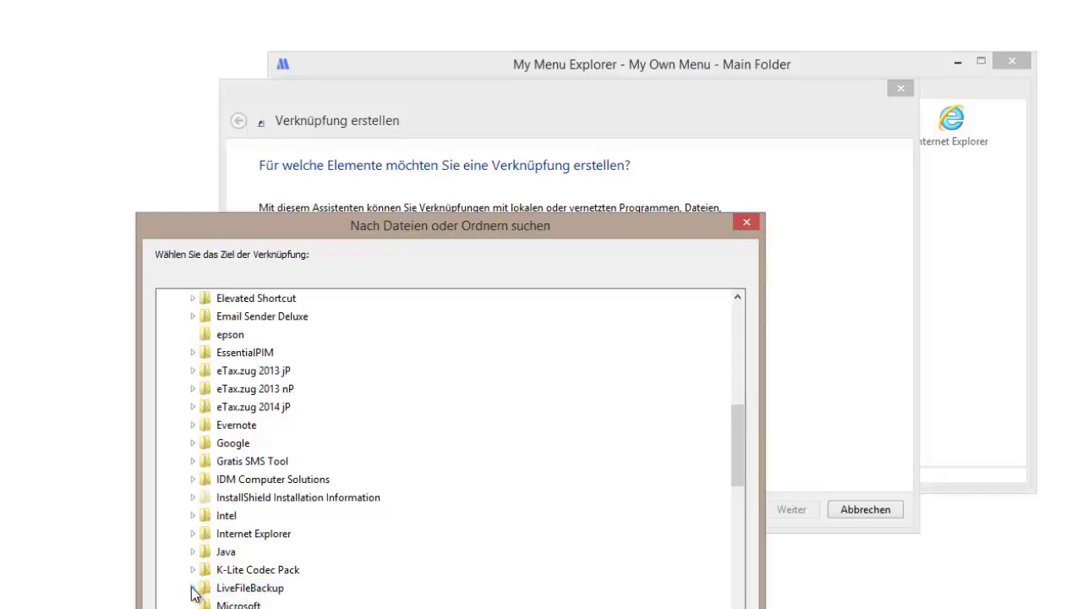
left_click(192, 587)
left_click(273, 591)
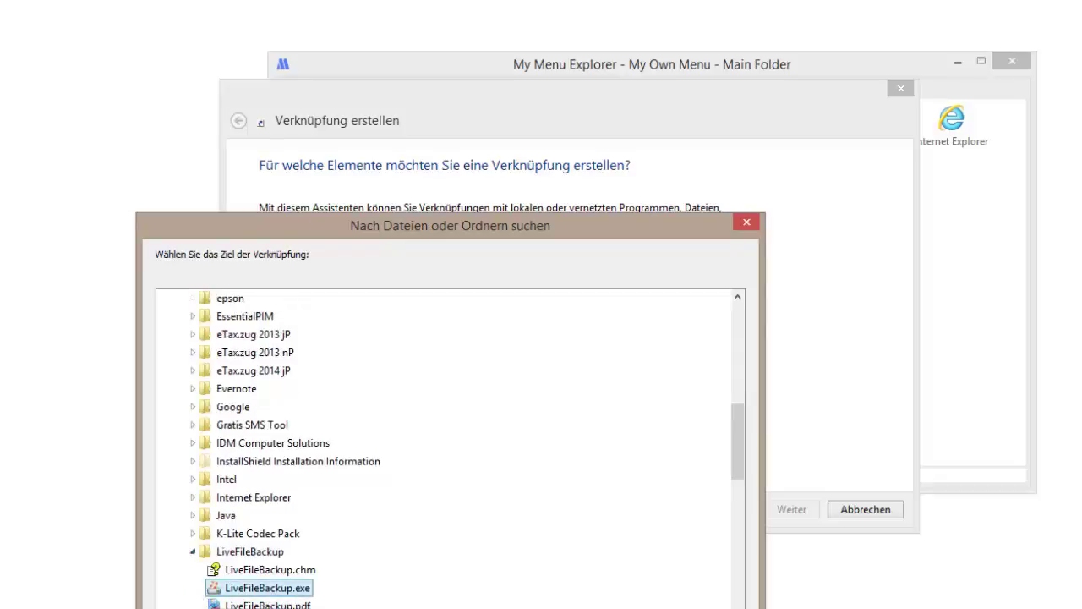
key("Return")
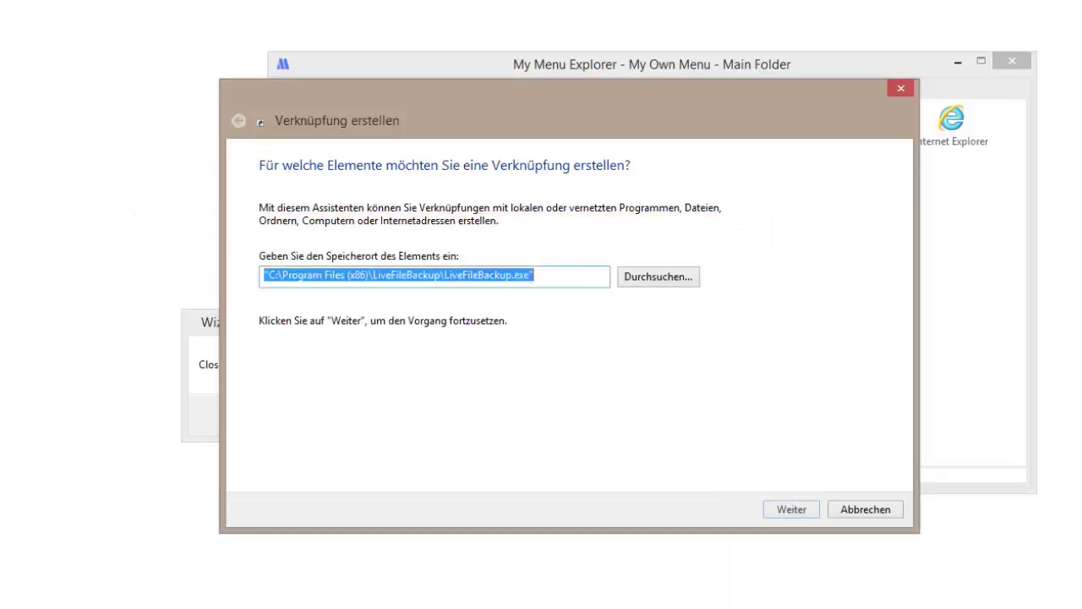
- Name the shortcut "Live File Backup" and finish the Create Shortcut wizard
left_click(792, 509)
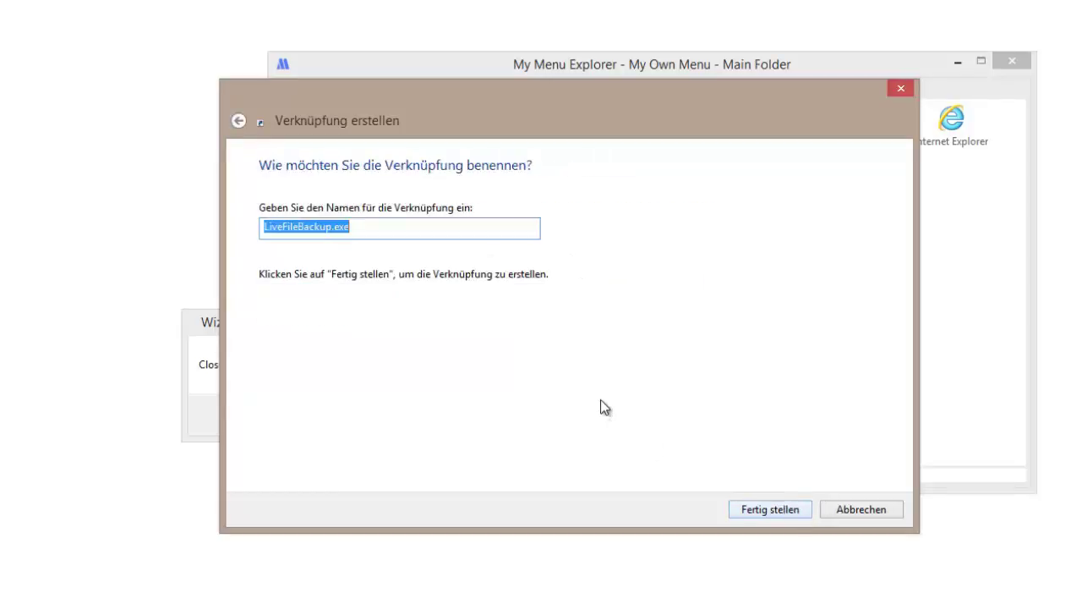
type("Live Fil")
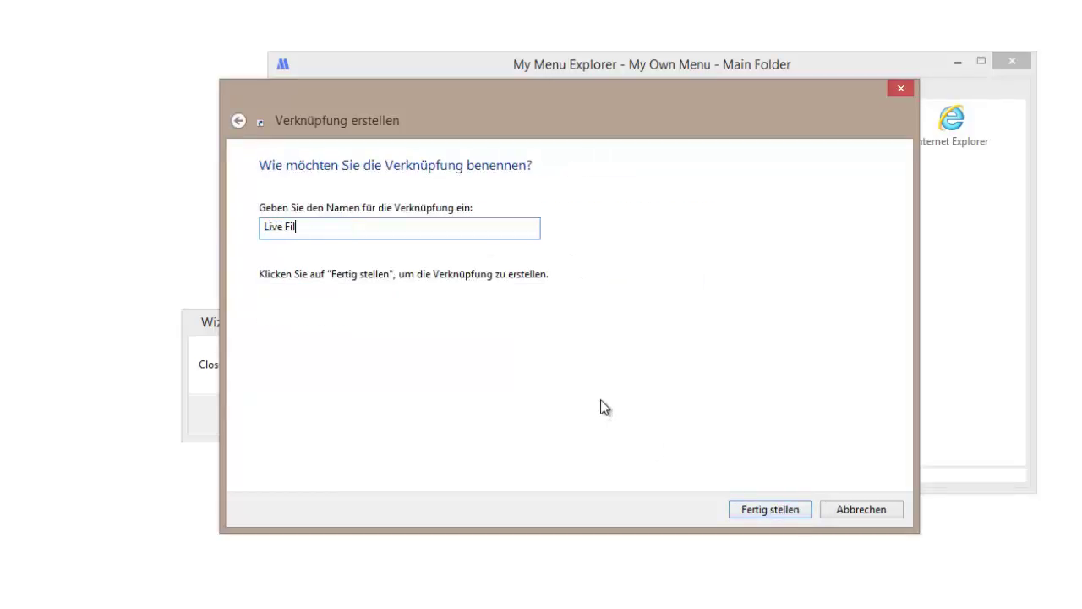
type("e Backup")
left_click(759, 510)
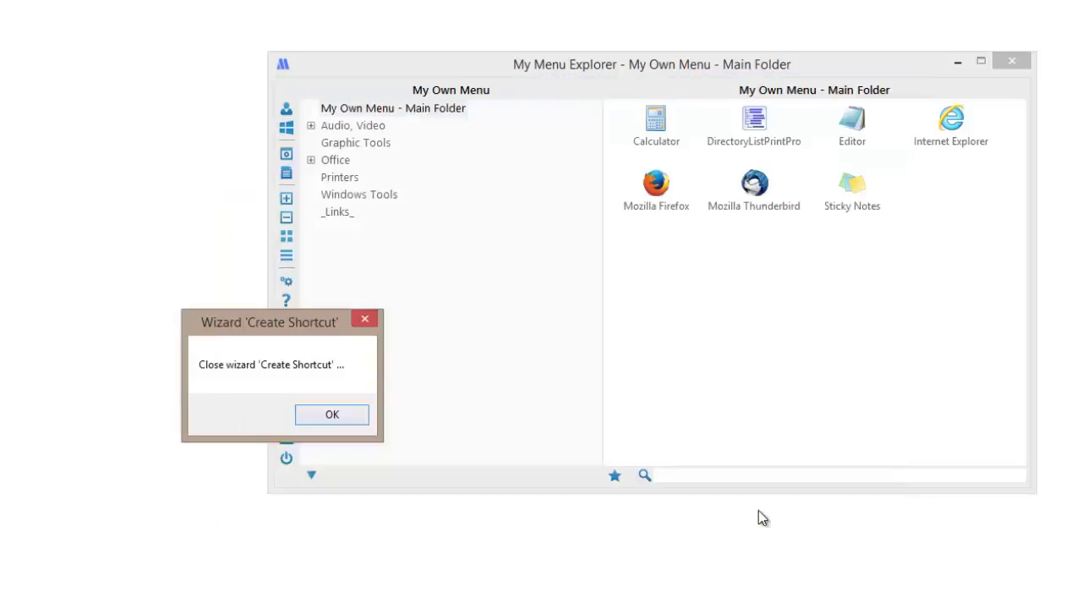
left_click(345, 417)
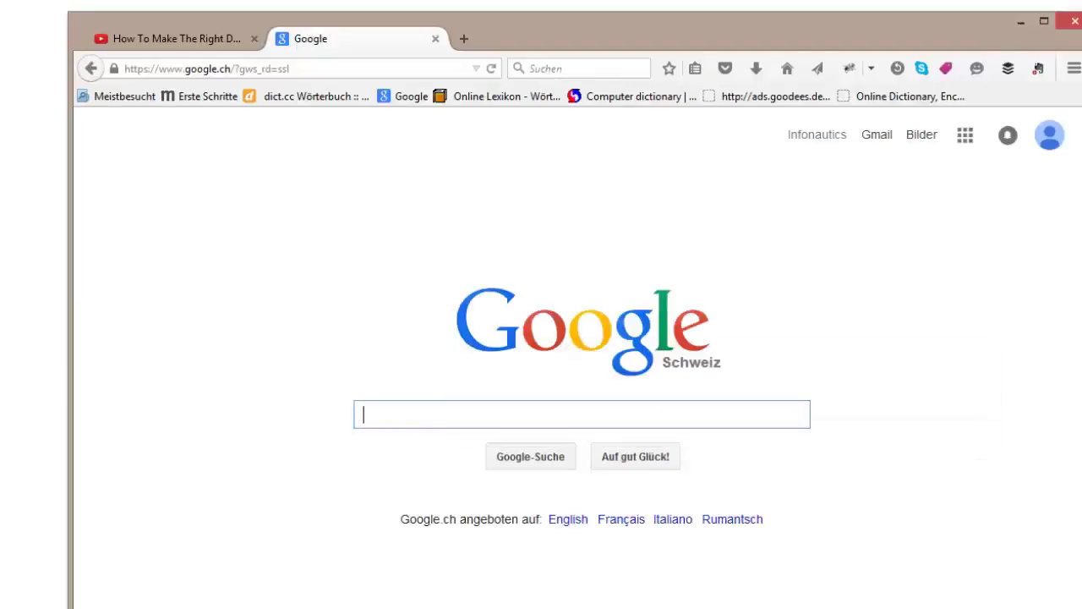
left_click(402, 70)
type("www.livefilebackup.com/")
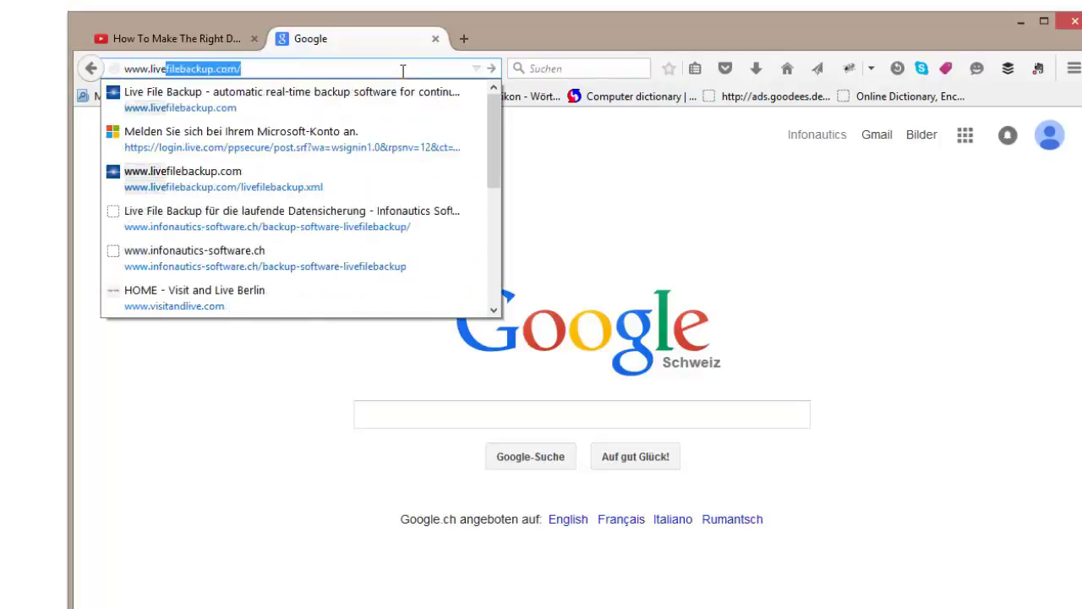
key("Return")
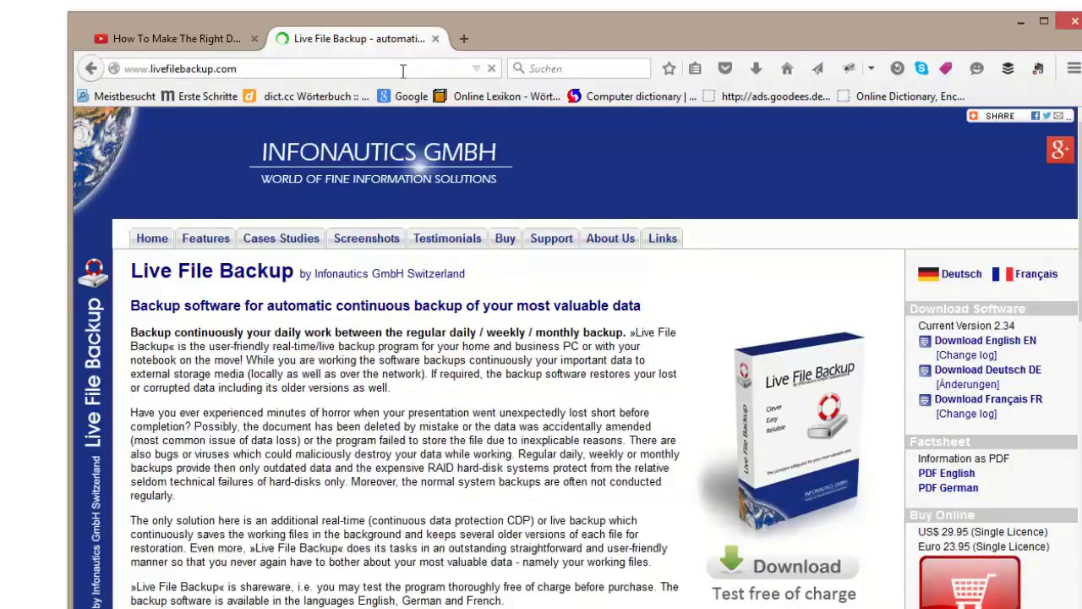
left_click_drag(113, 75, 53, 247)
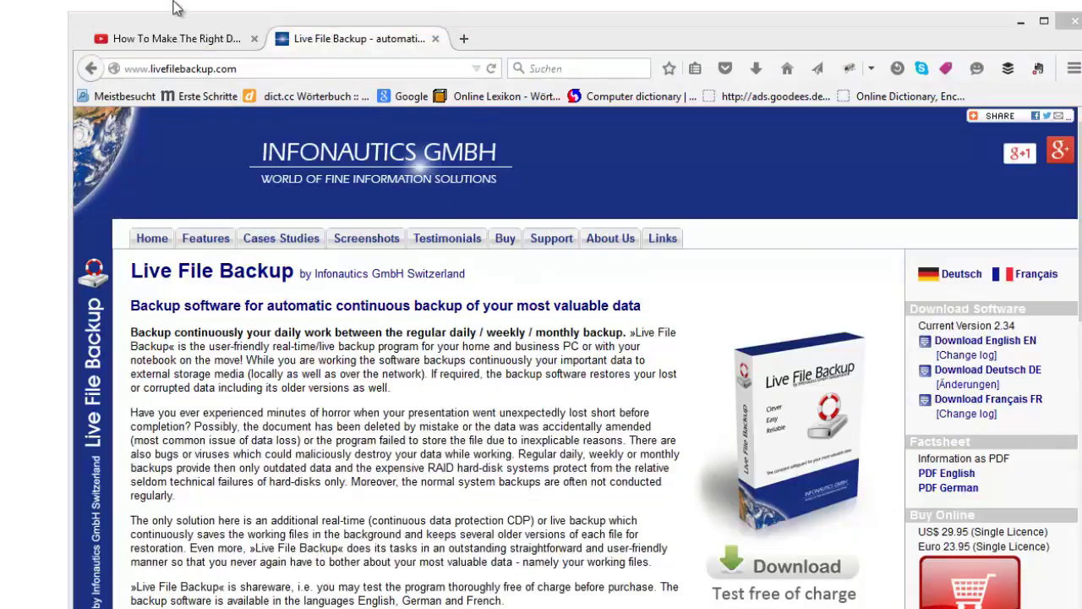
- Place a link to the YouTube page "How To Make The Right Decision" on the desktop and close the browser
left_click(178, 42)
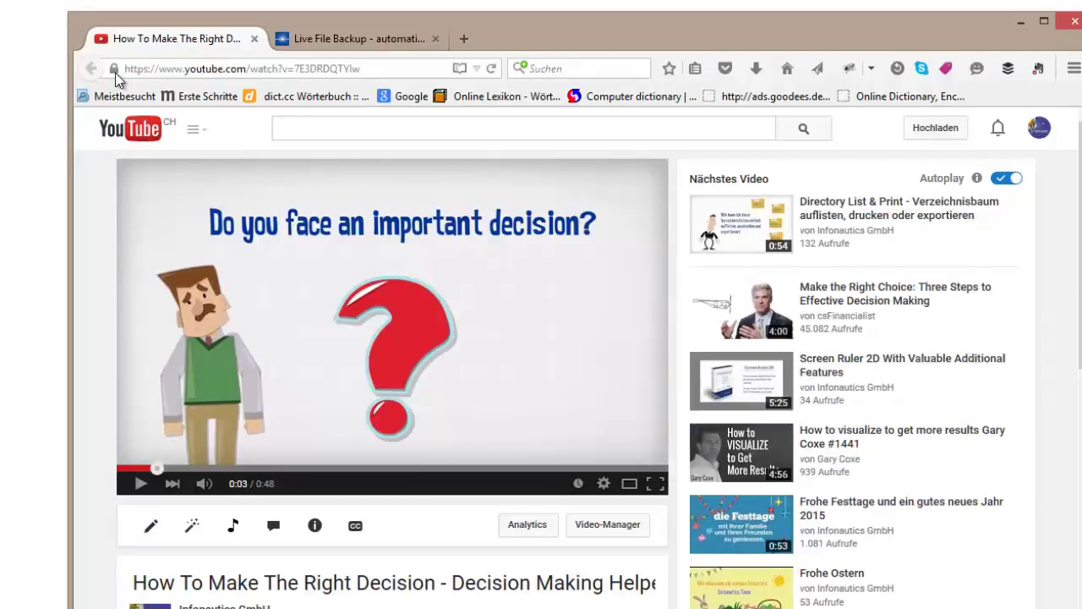
left_click_drag(113, 75, 62, 186)
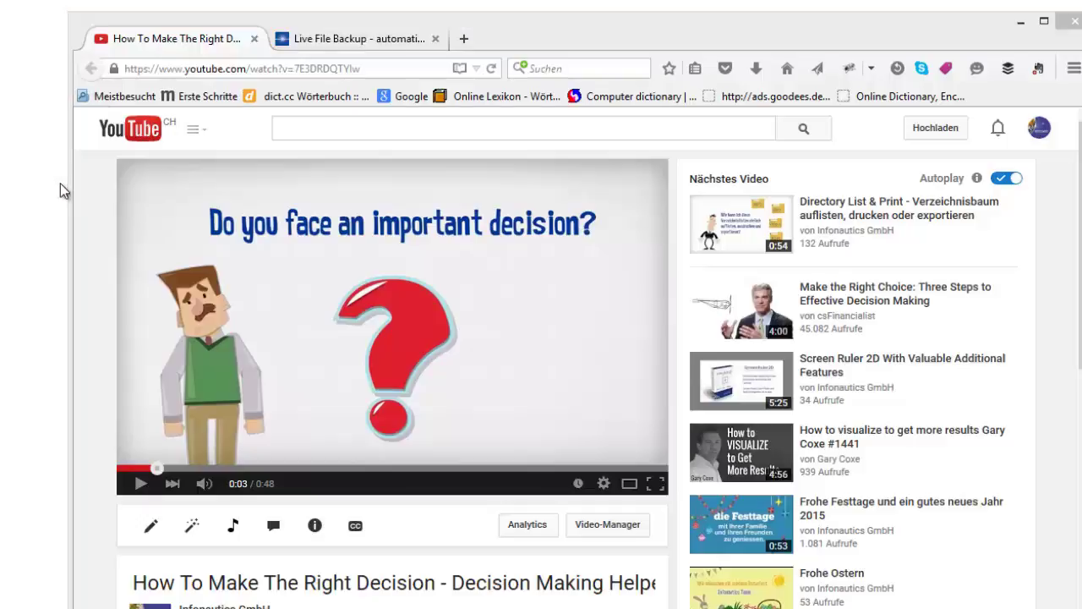
left_click(1069, 24)
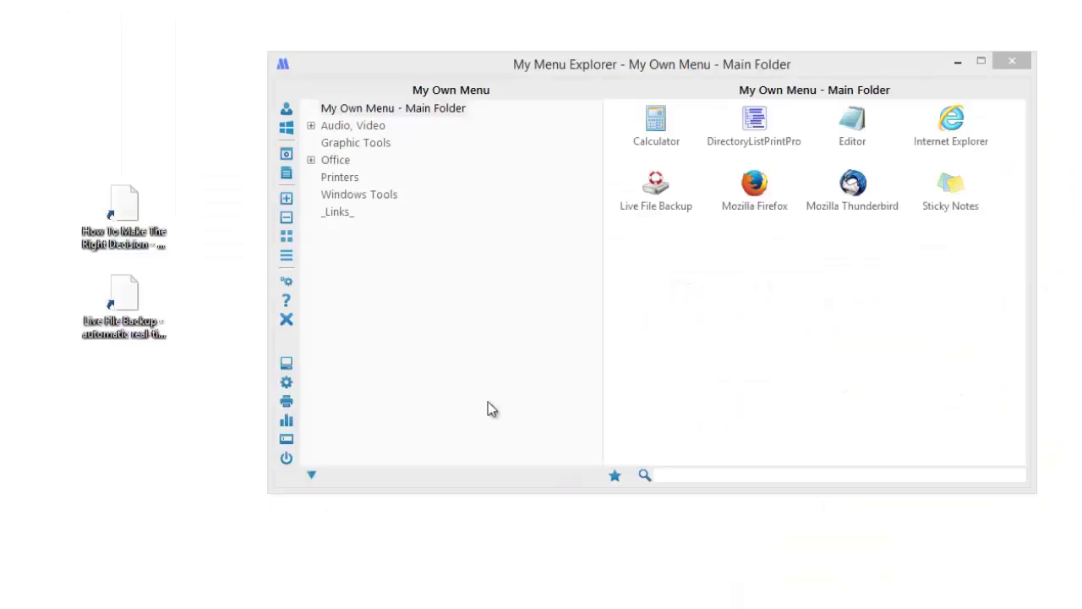
- Add the Live File Backup web link from the desktop to the _Links_ group and rename it "Live File Backup"
mouse_move(123, 336)
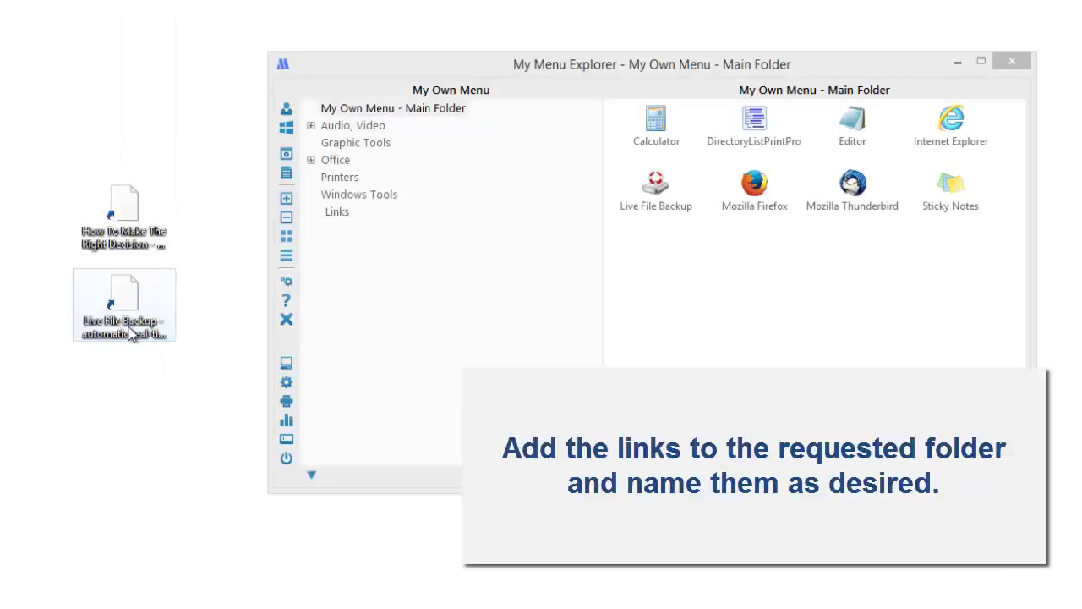
left_click_drag(127, 332, 331, 212)
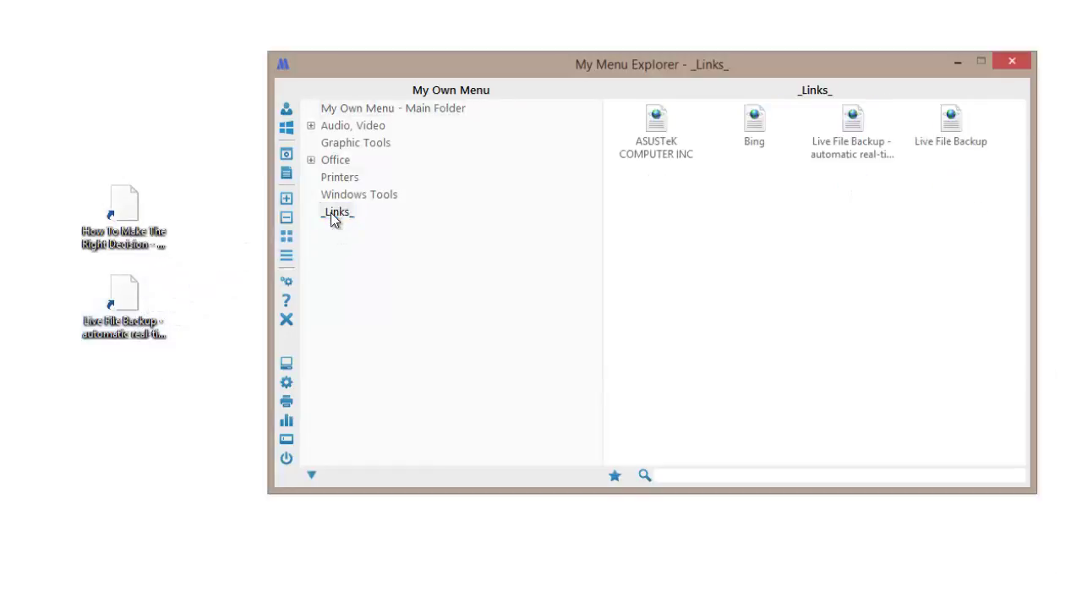
right_click(857, 156)
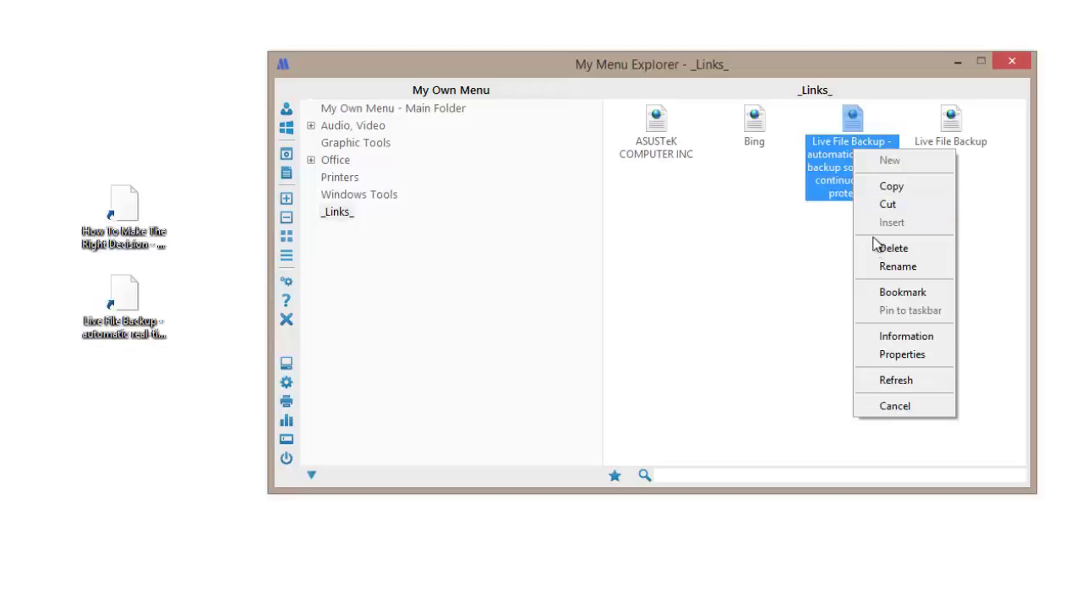
left_click(882, 266)
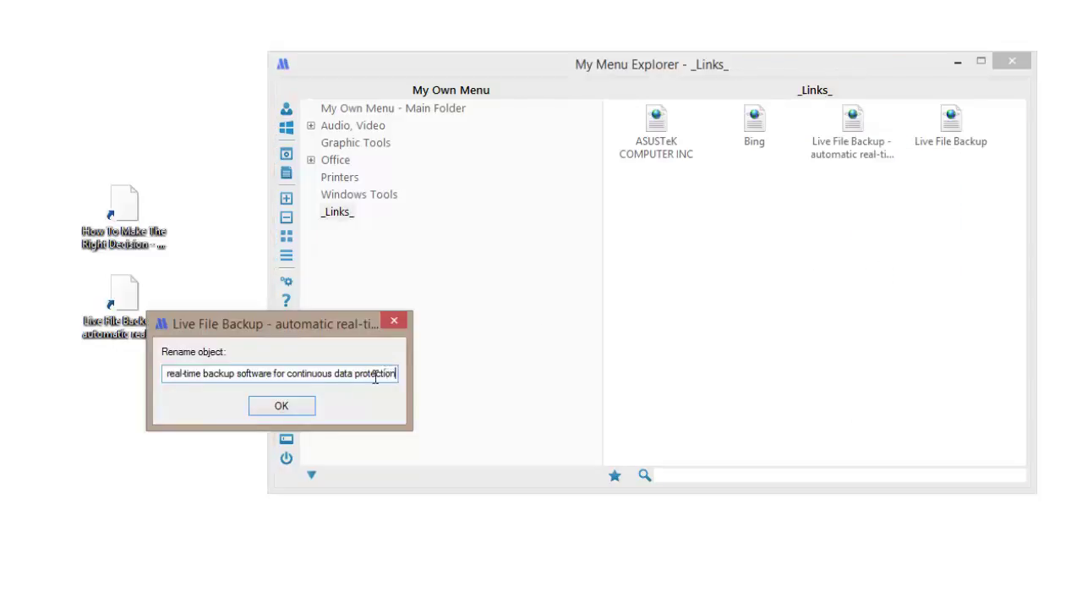
left_click_drag(387, 374, 101, 372)
key("BackSpace")
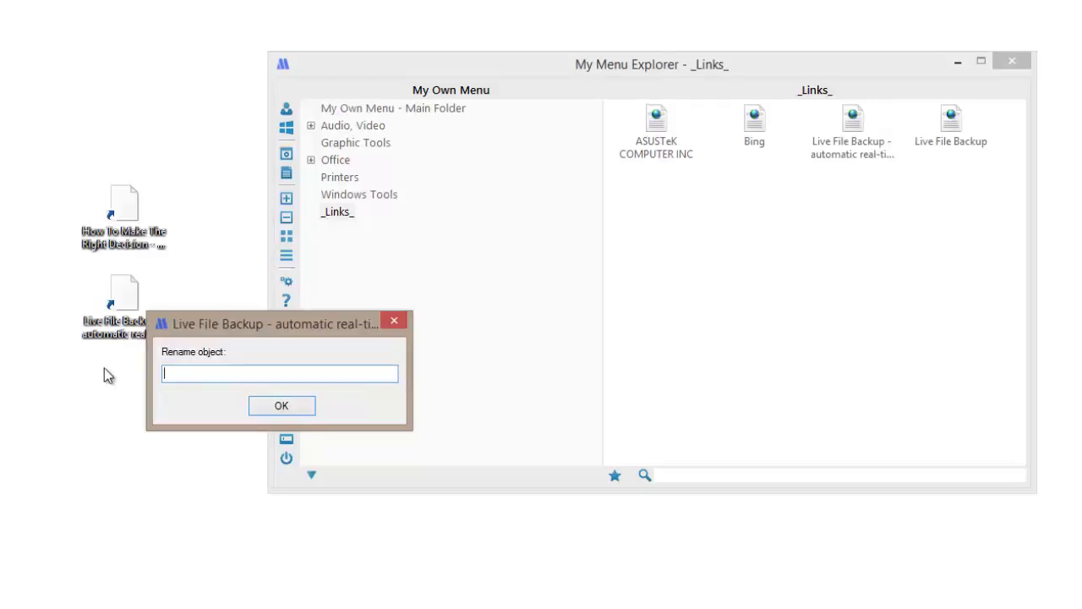
type("Live File Backup")
left_click(294, 410)
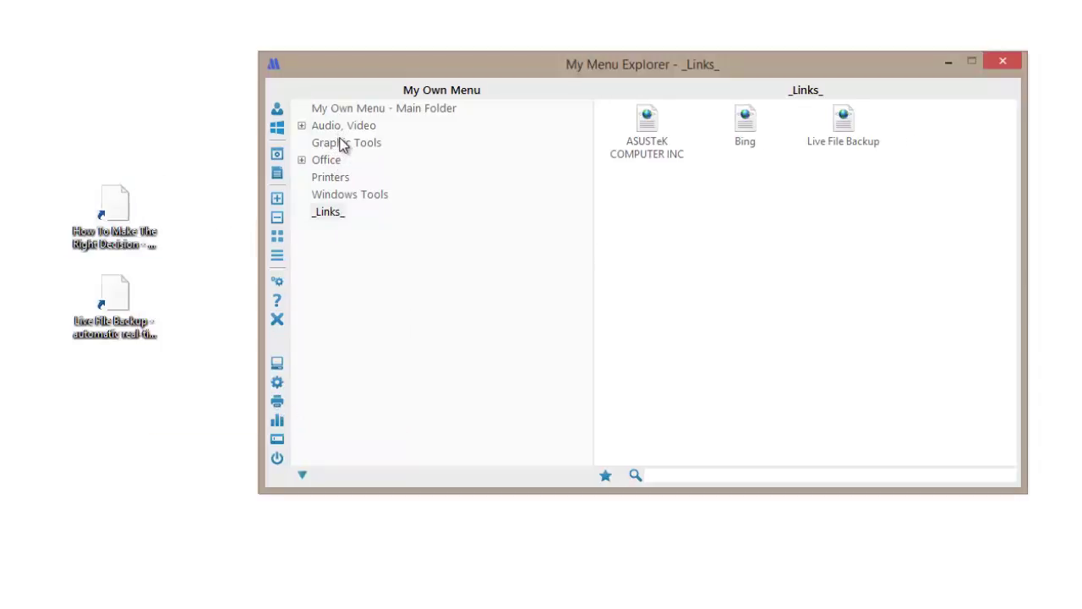
- Add the "How To Make The Right Decision" link to the Video group under Audio, Video and rename it "Decision Making Helper"
left_click(302, 126)
left_click_drag(114, 207, 335, 147)
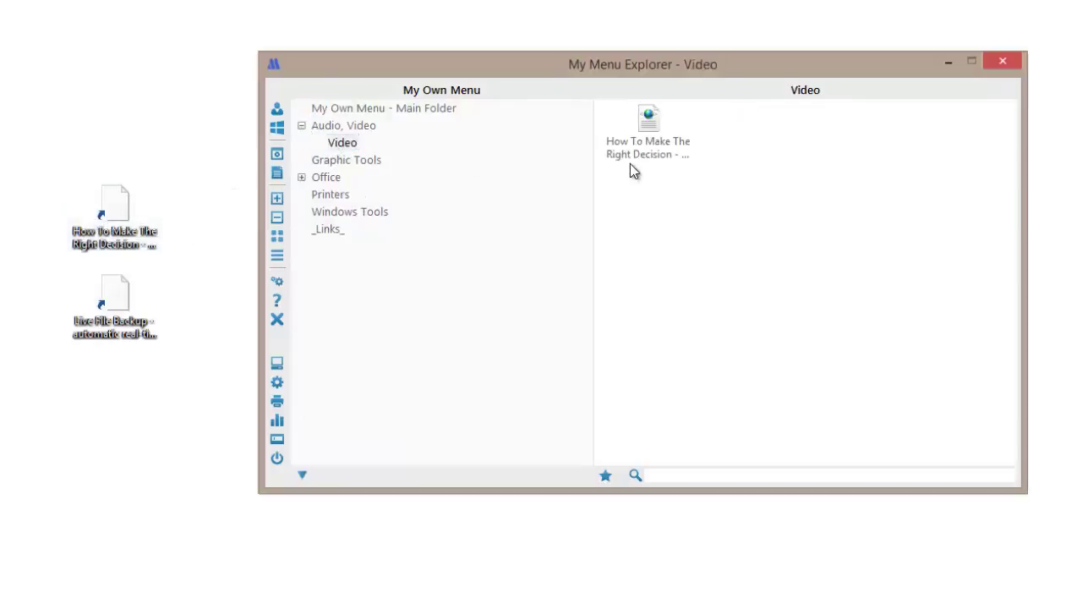
right_click(659, 163)
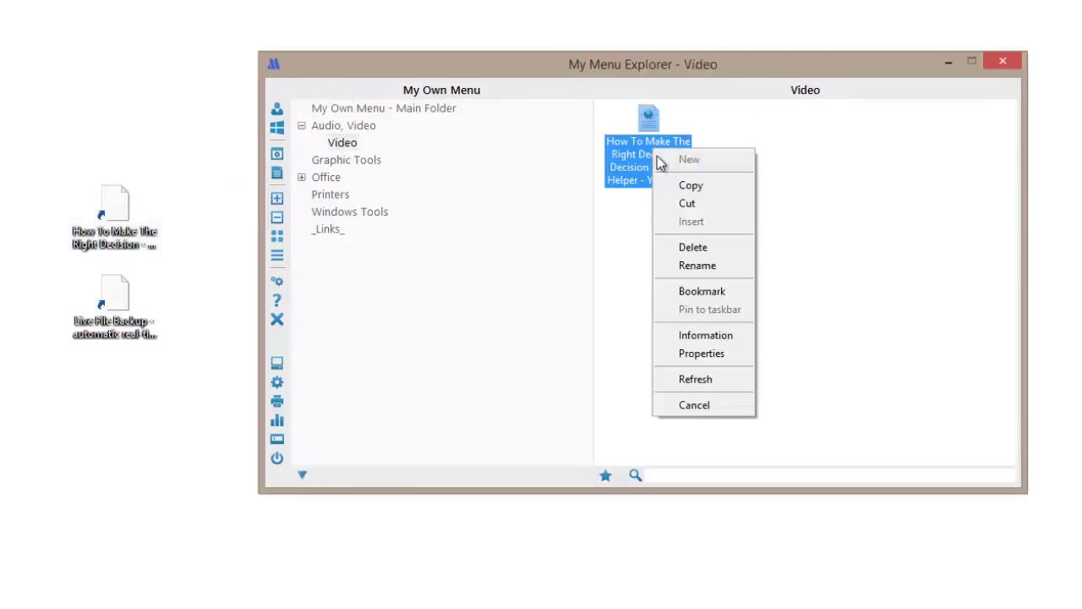
left_click(704, 265)
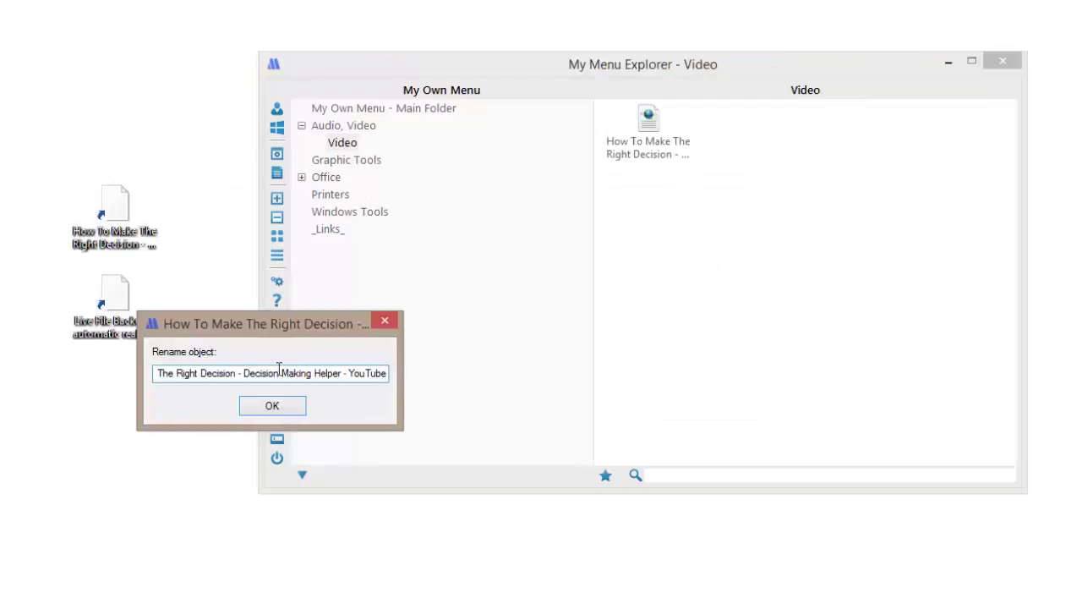
left_click_drag(244, 374, 121, 381)
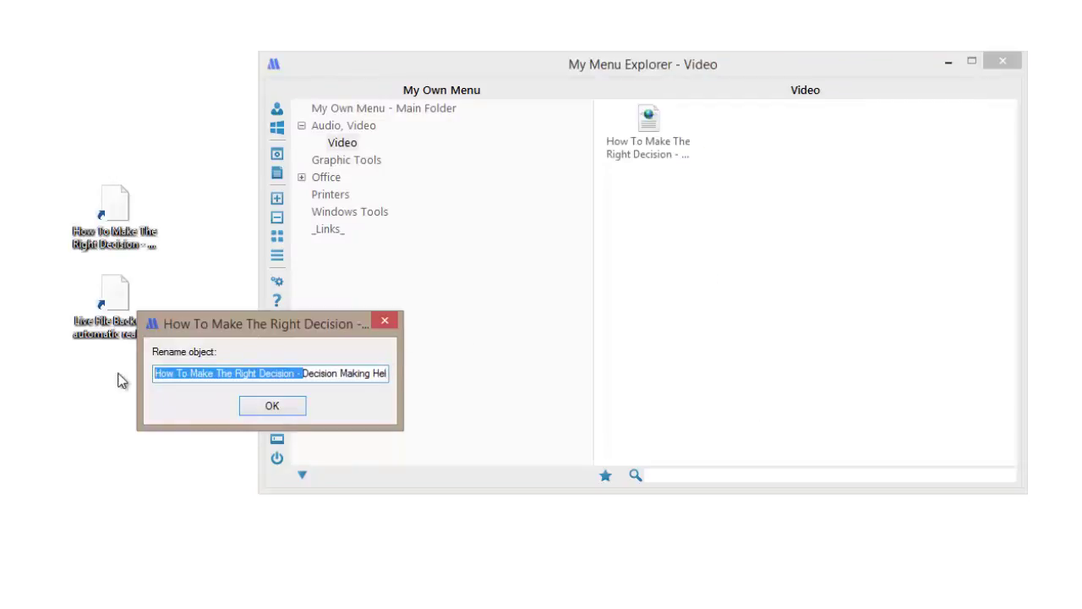
key("Delete")
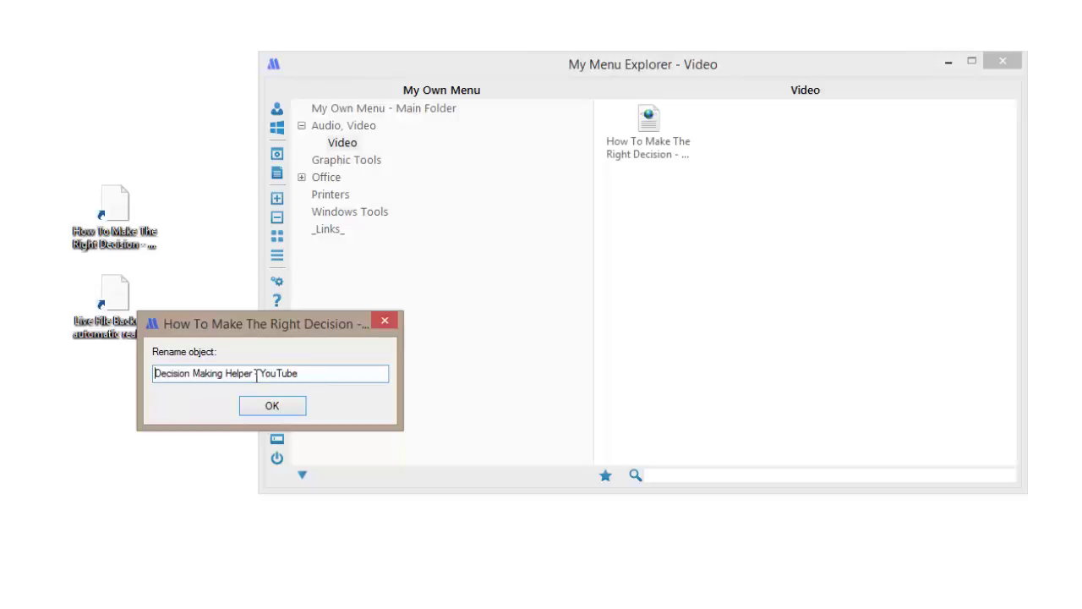
left_click_drag(253, 375, 326, 376)
key("Delete")
left_click(300, 414)
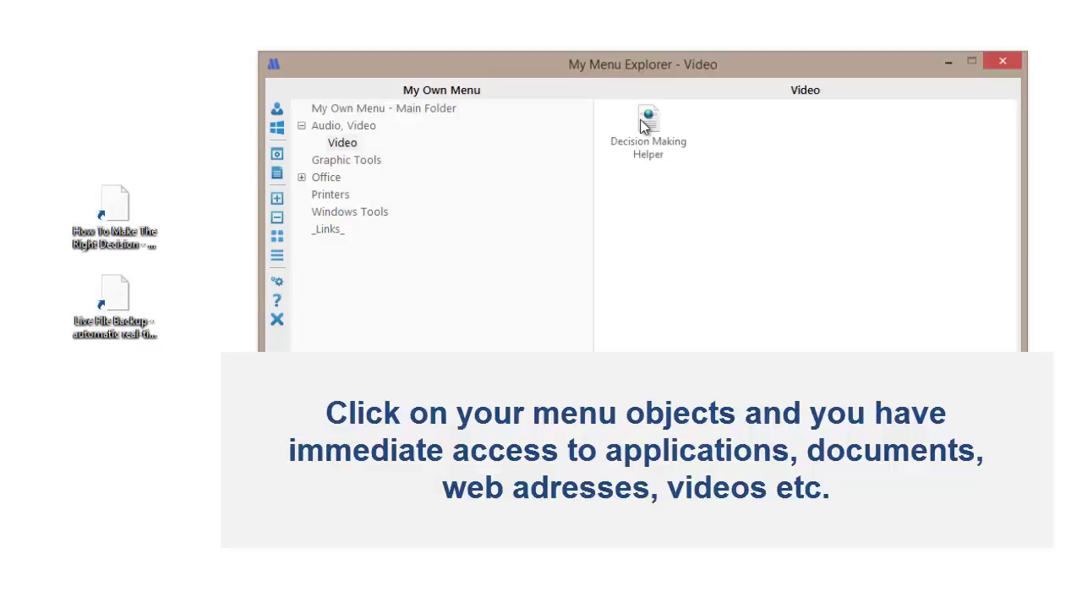
- Test the Decision Making Helper link, close the browser and return to the My Own Menu main folder
left_click(644, 125)
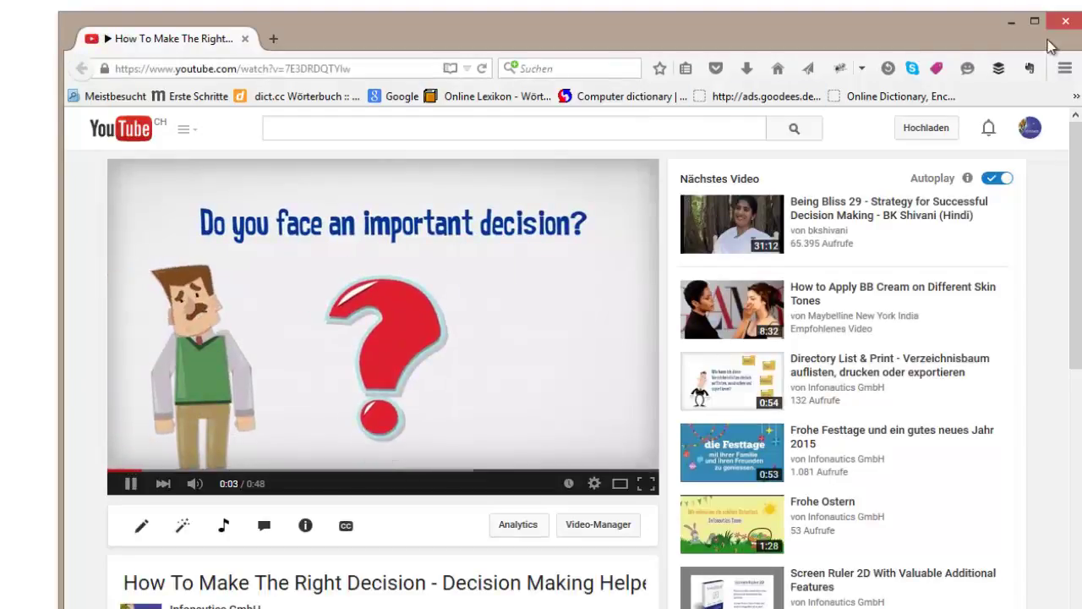
left_click(1064, 21)
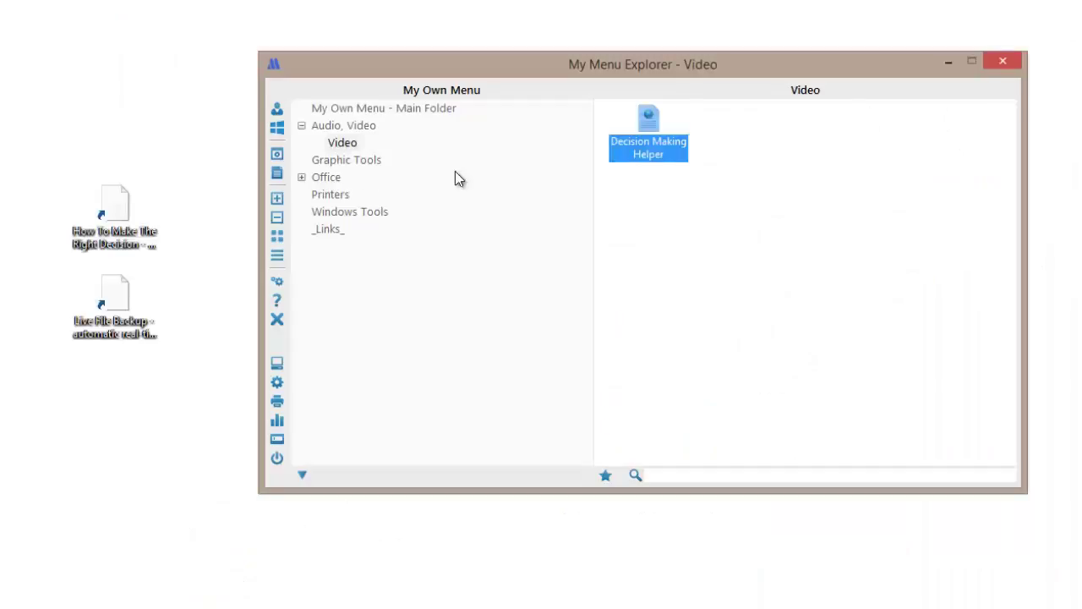
left_click(329, 113)
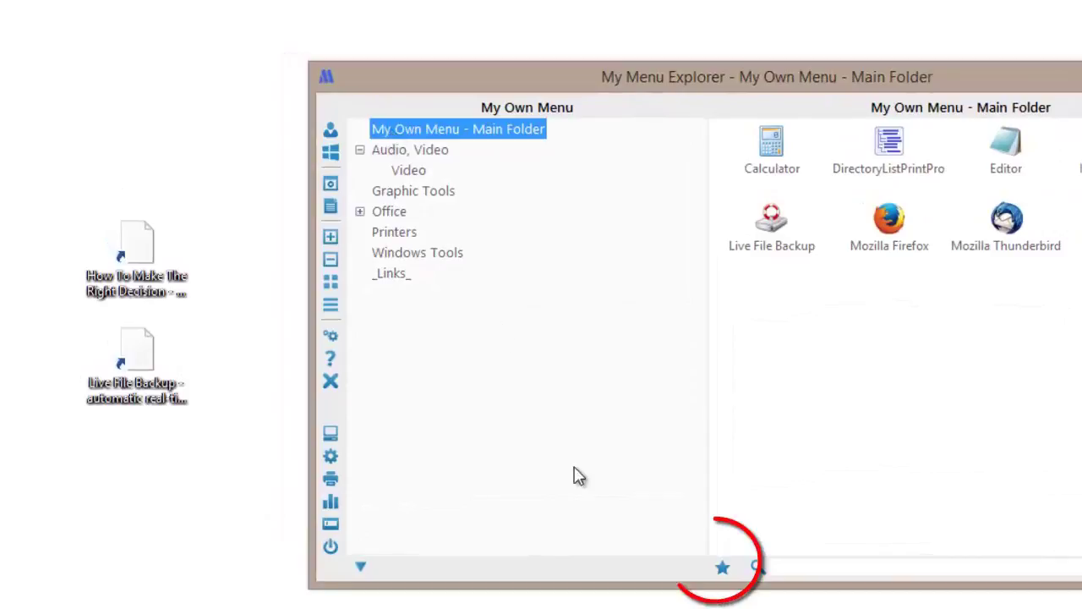
- Add all four files, Infowiz Dokumentation 2015.pdf through TippsErstellenFragebogen.pdf, from the test folder on drive D to the Bookmarked Objects
left_click(724, 568)
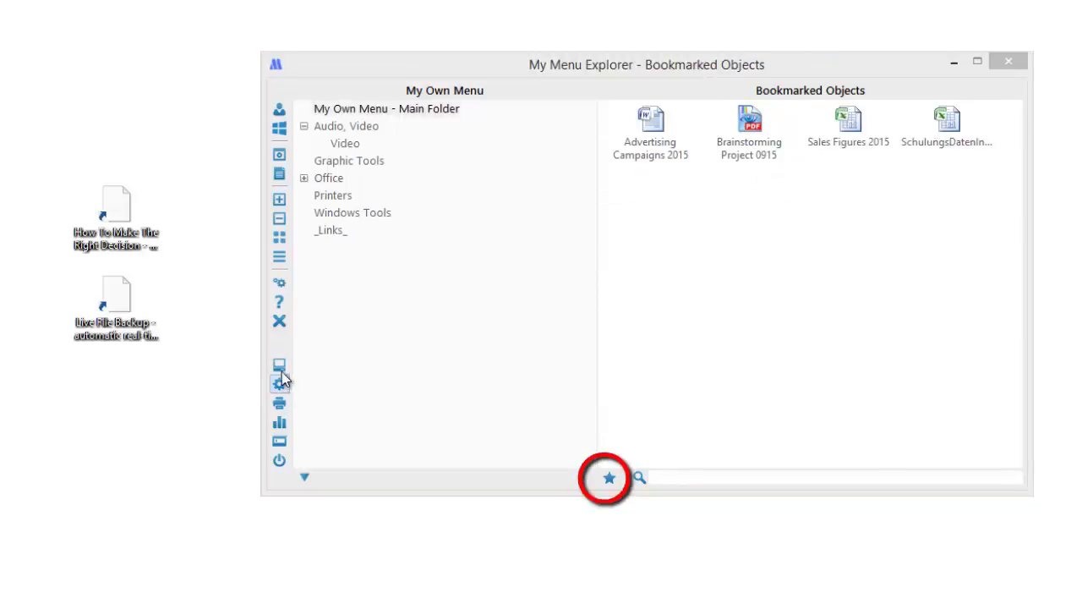
left_click(280, 365)
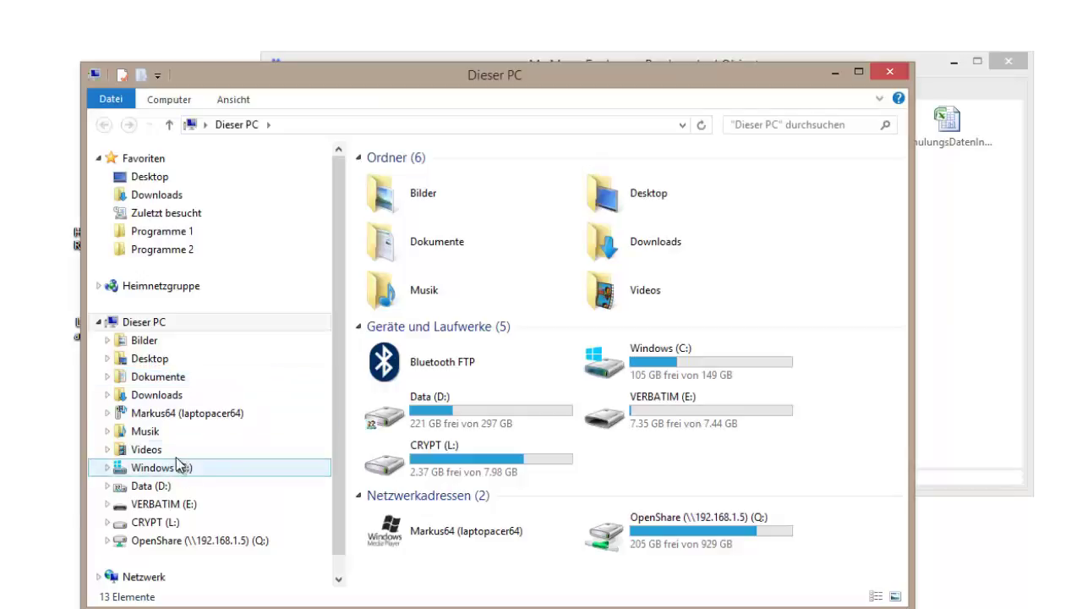
left_click(108, 485)
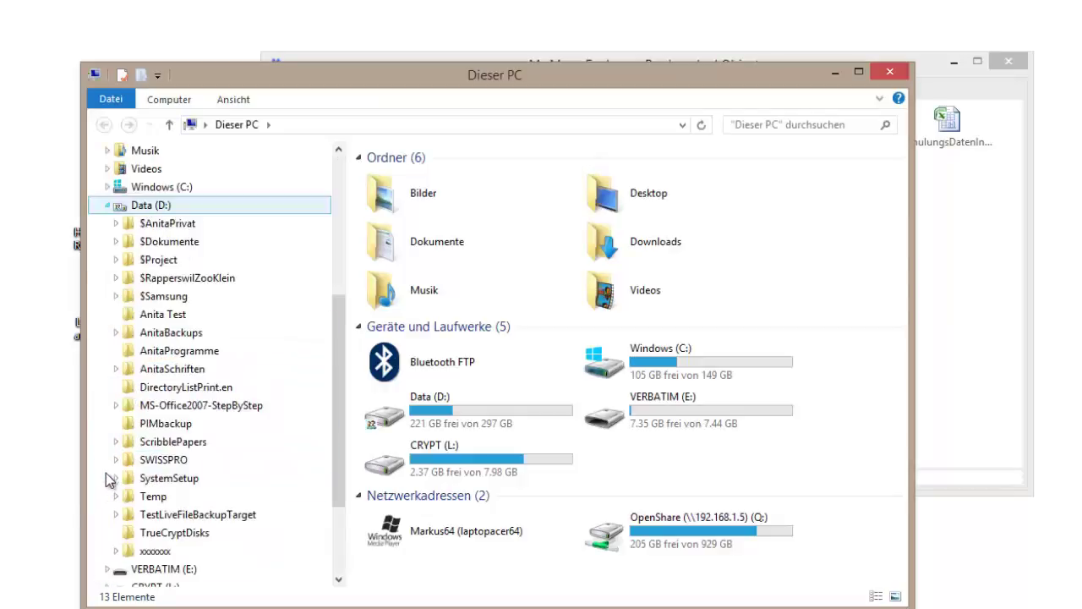
left_click(161, 315)
left_click(404, 180)
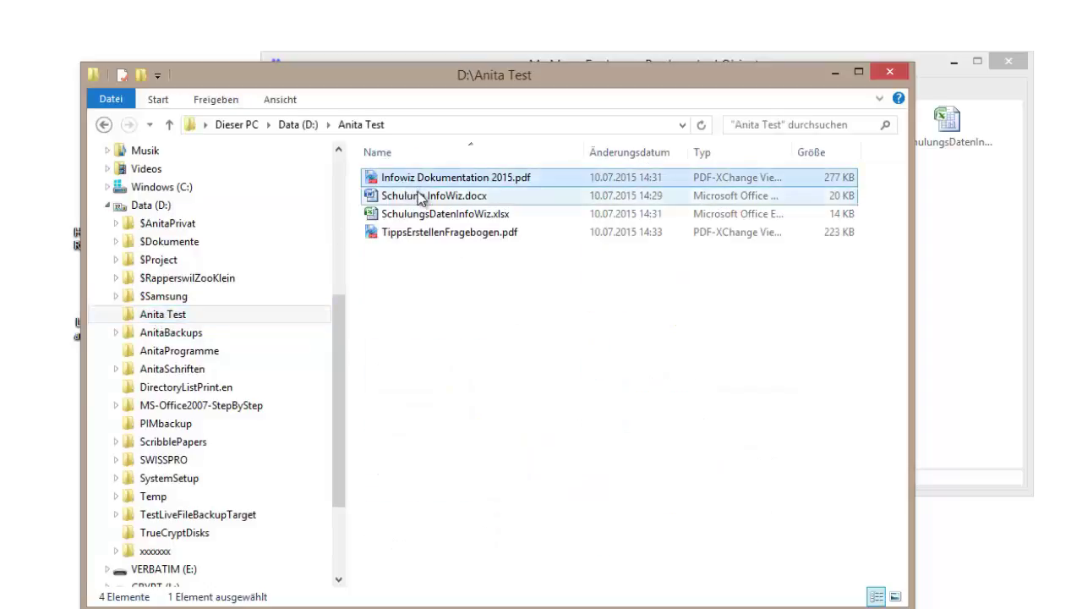
left_click(421, 214, "shift")
left_click(419, 234, "shift")
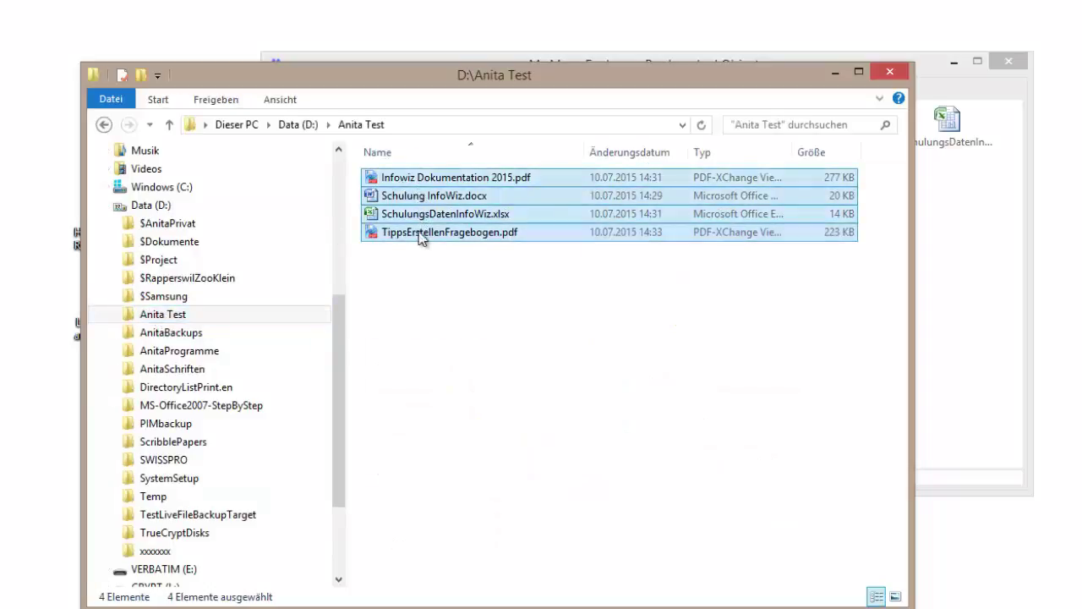
left_click_drag(423, 221, 942, 270)
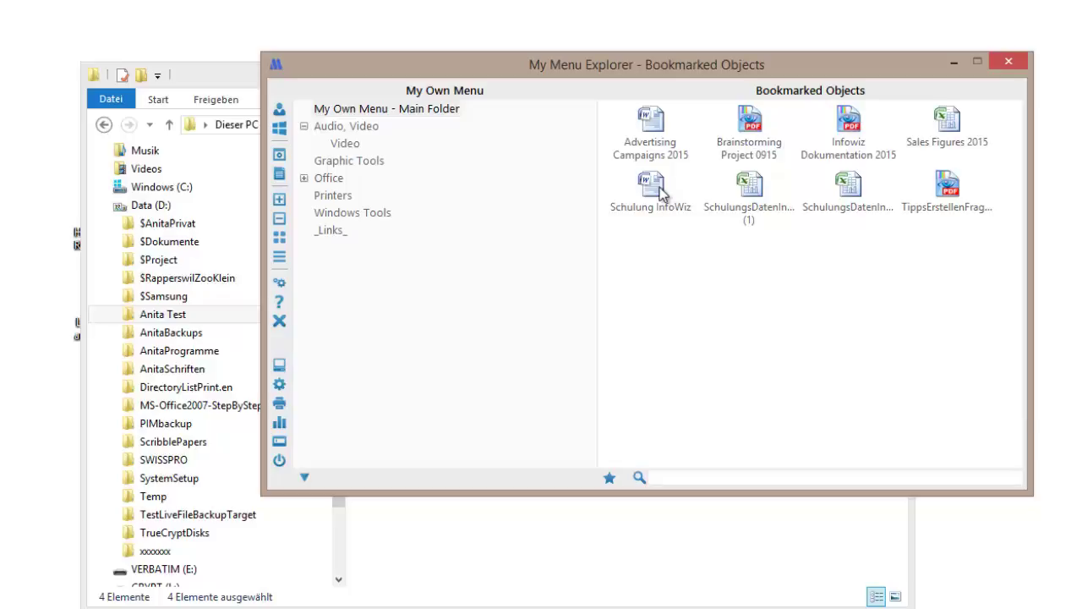
- Copy the bookmarked Schulung InfoWiz document to the _Links_ group and the Brainstorming Project 0915 PDF to the main folder
left_click_drag(659, 193, 354, 241)
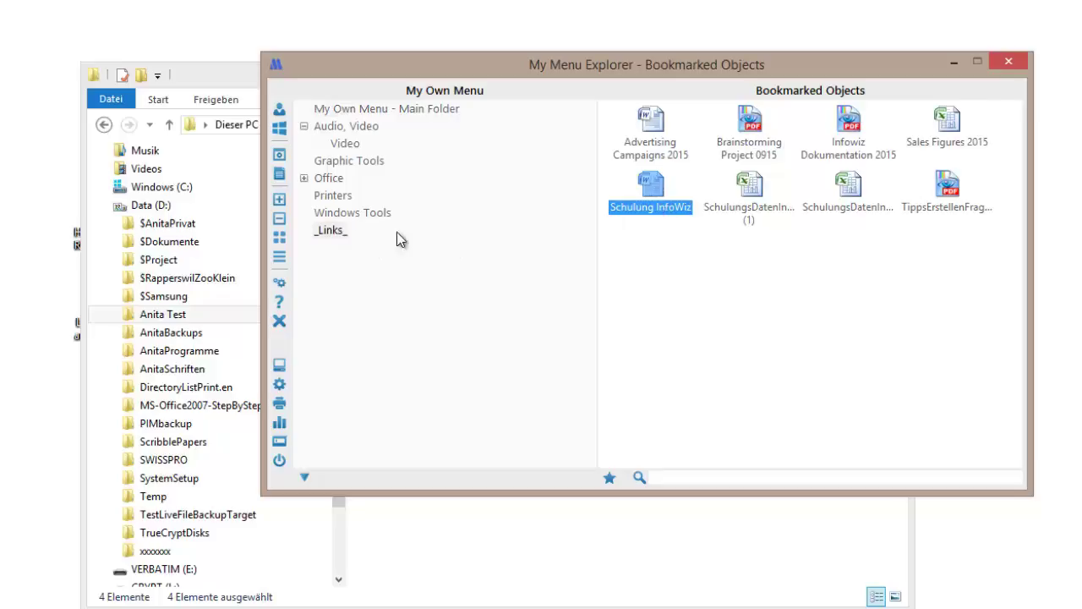
left_click(339, 231)
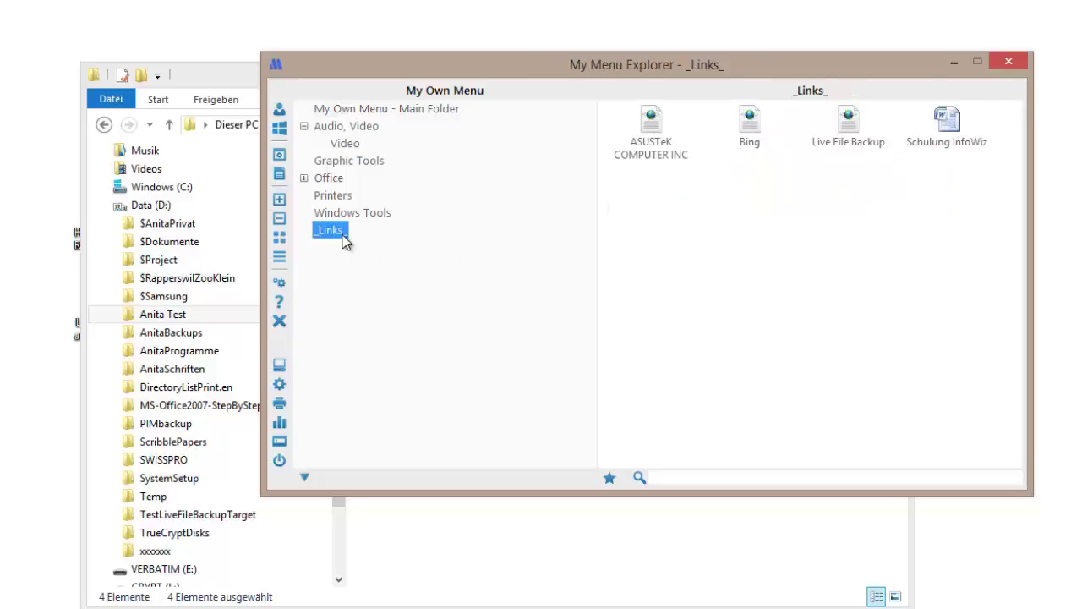
left_click(610, 478)
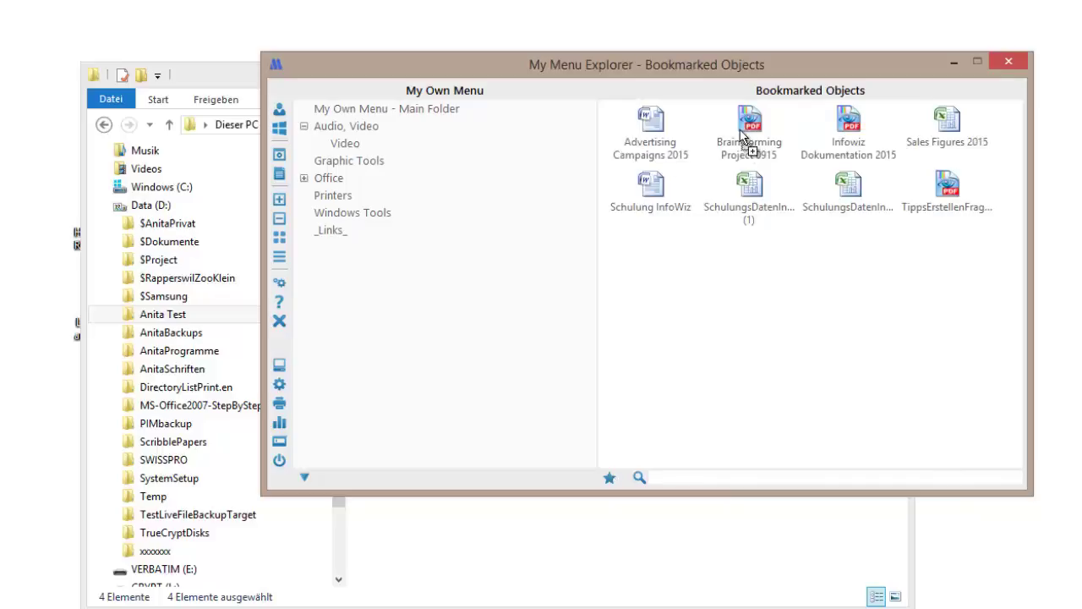
left_click(412, 111)
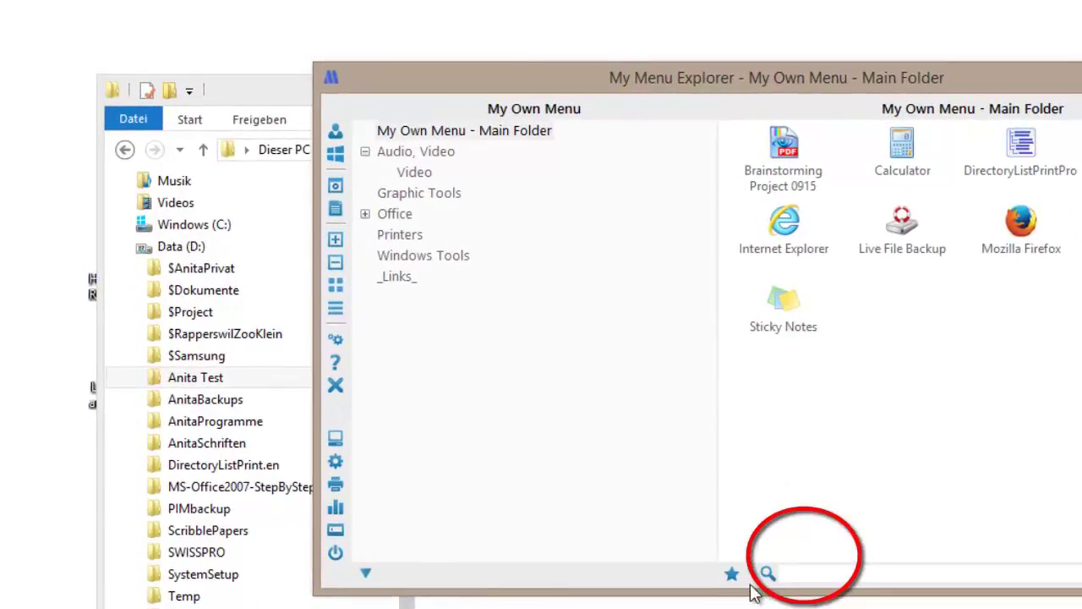
- Search for "InfoWiz" and return to the My Own Menu main folder
left_click(827, 577)
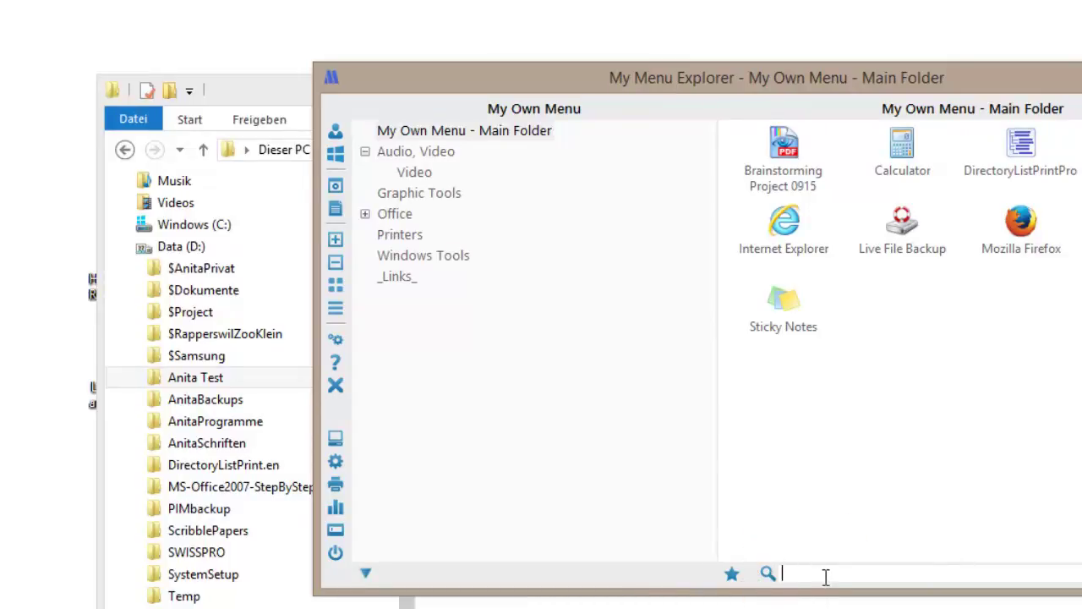
type("InfoWiz")
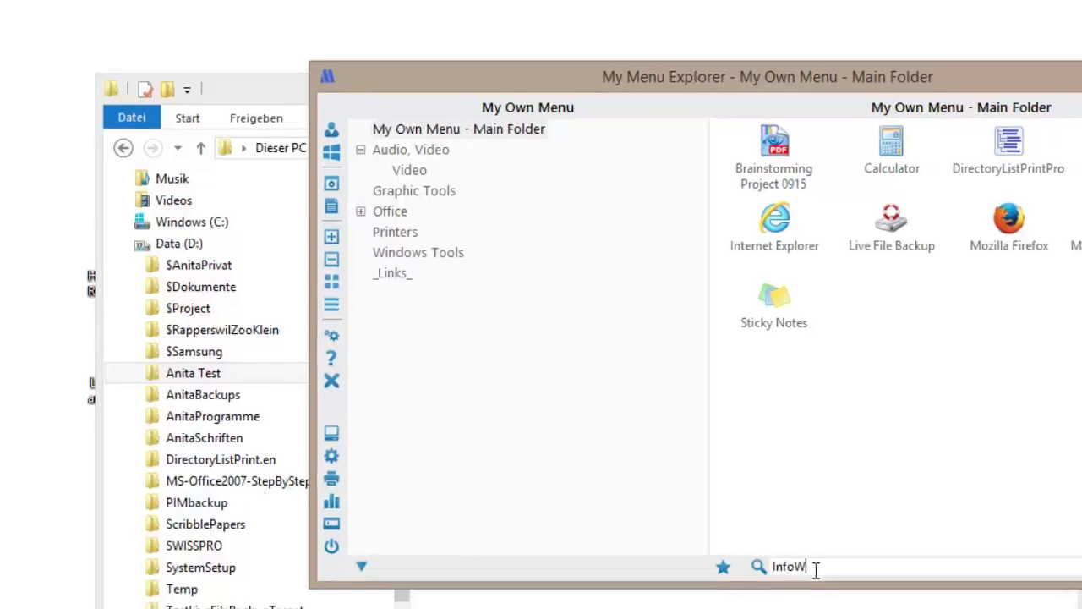
key("Return")
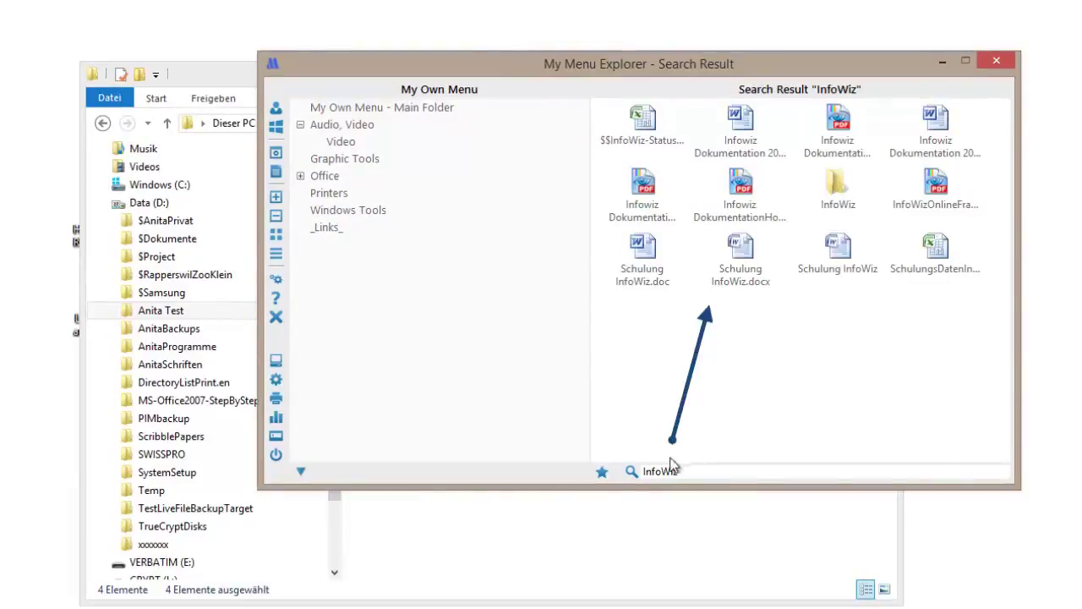
left_click(373, 110)
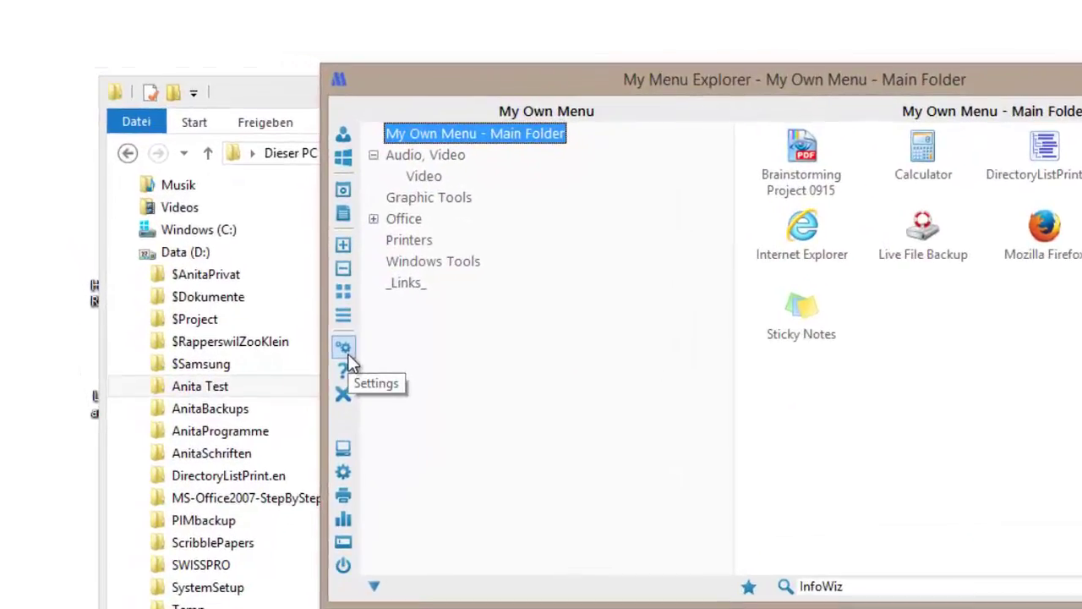
- Pin the My Menu Explorer program to the taskbar
left_click(349, 355)
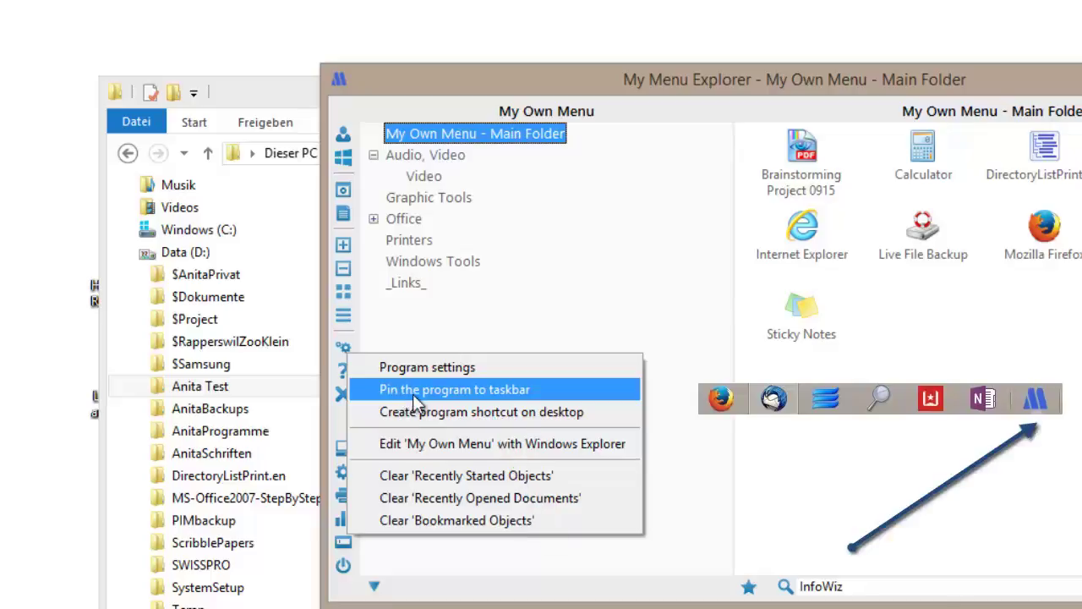
left_click(423, 390)
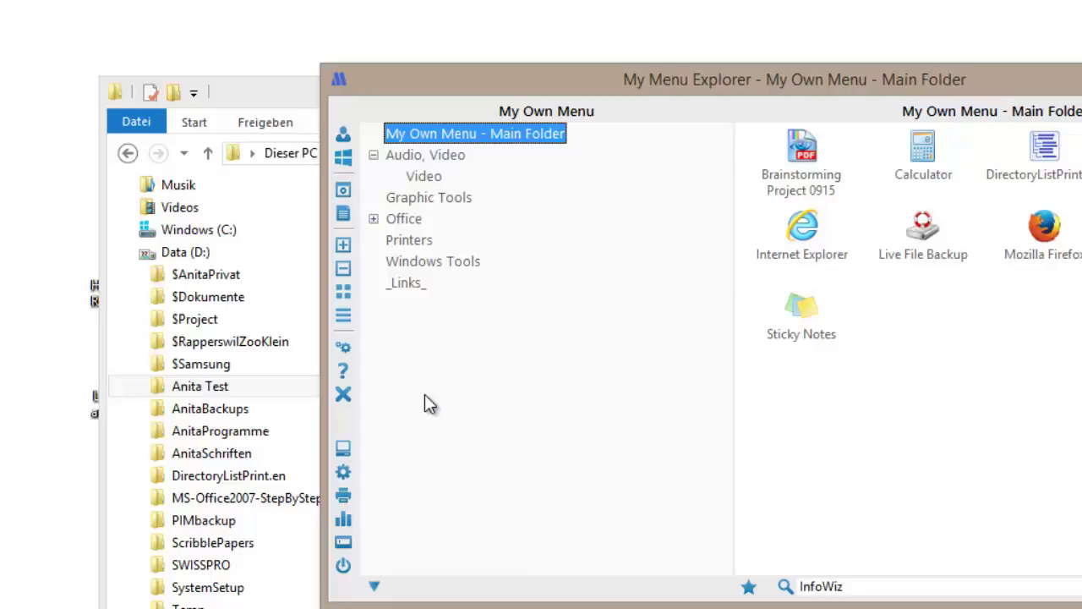
- Open the program settings and review the General and Objects options
left_click(343, 352)
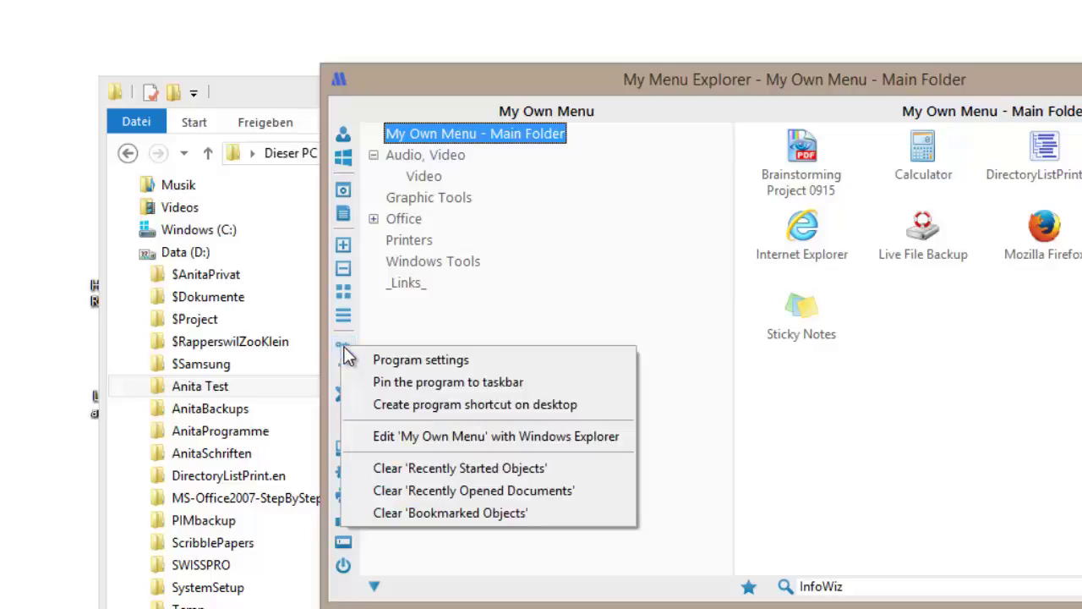
left_click(399, 362)
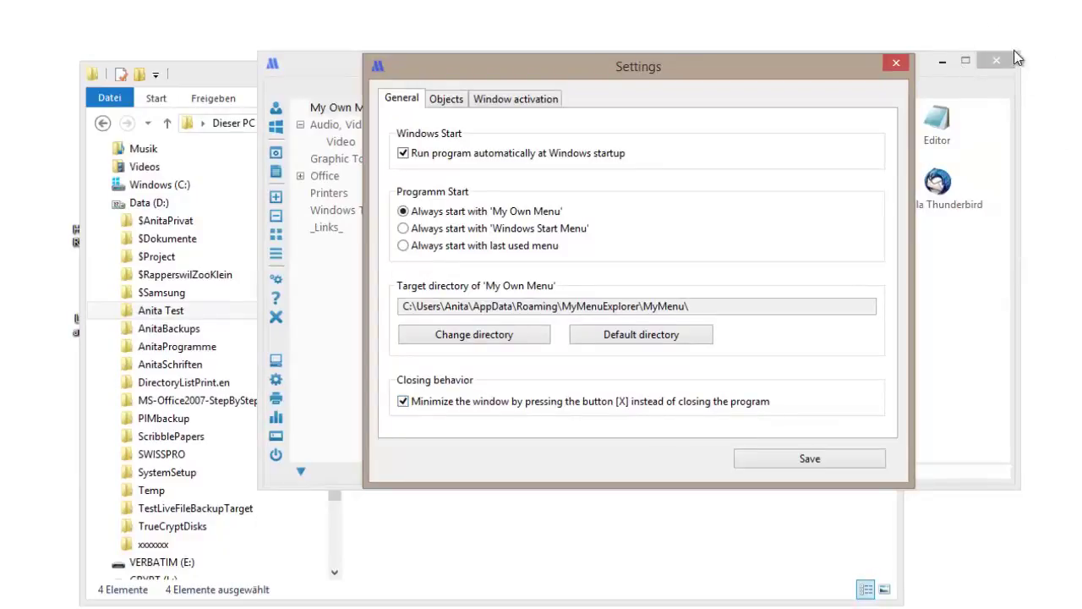
left_click(440, 99)
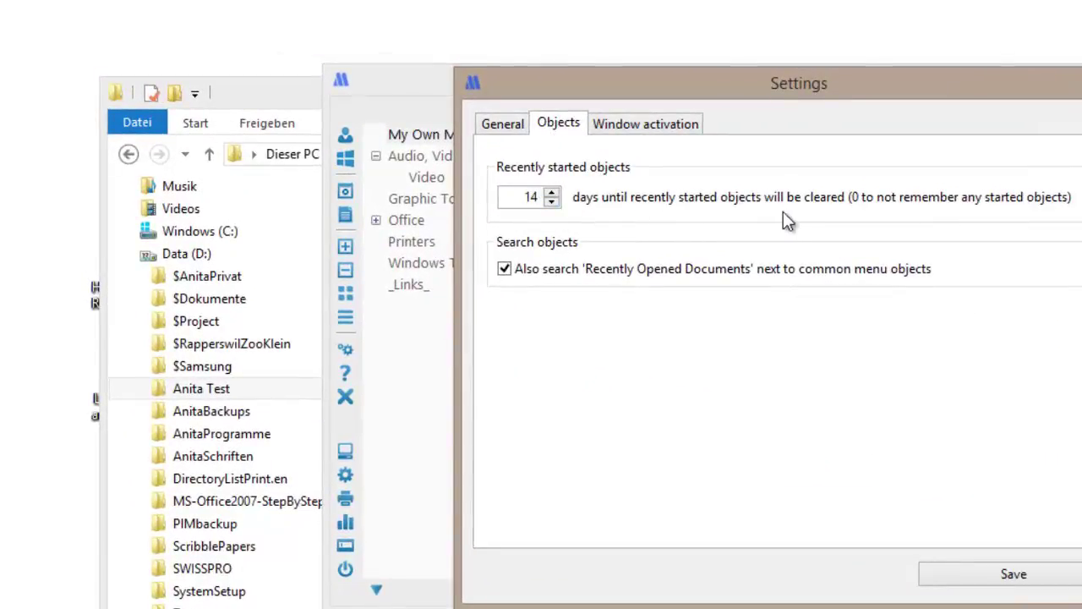
- Try other clearing periods for recently started objects, and close the settings without saving after viewing the window activation options
left_click(551, 193)
left_click(551, 193)
left_click(552, 193)
left_click(551, 193)
left_click(553, 203)
left_click(554, 203)
left_click(554, 203)
left_click(554, 203)
left_click(646, 125)
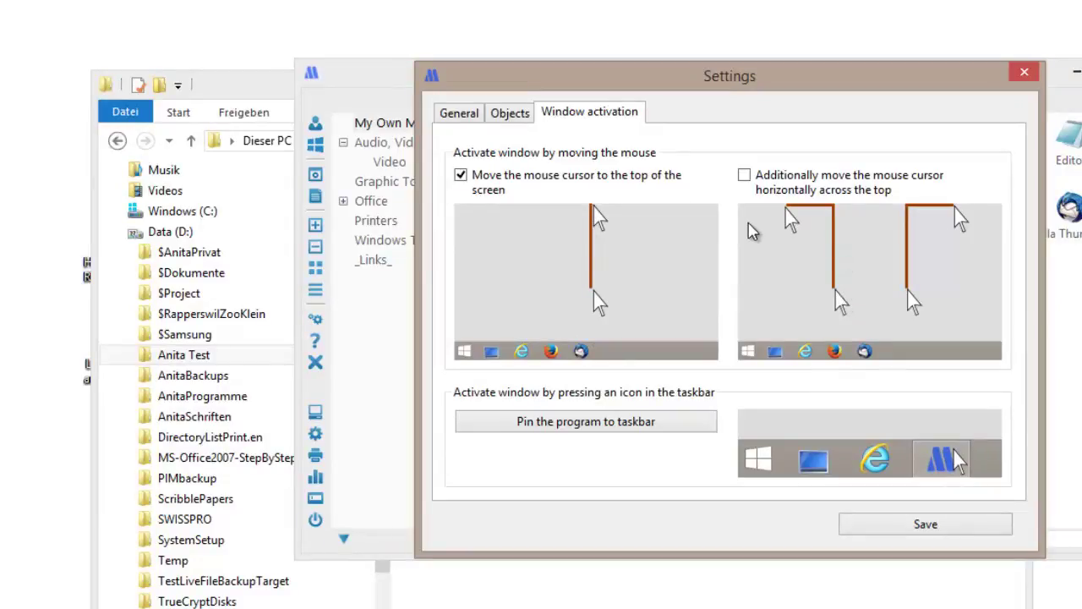
left_click(1023, 75)
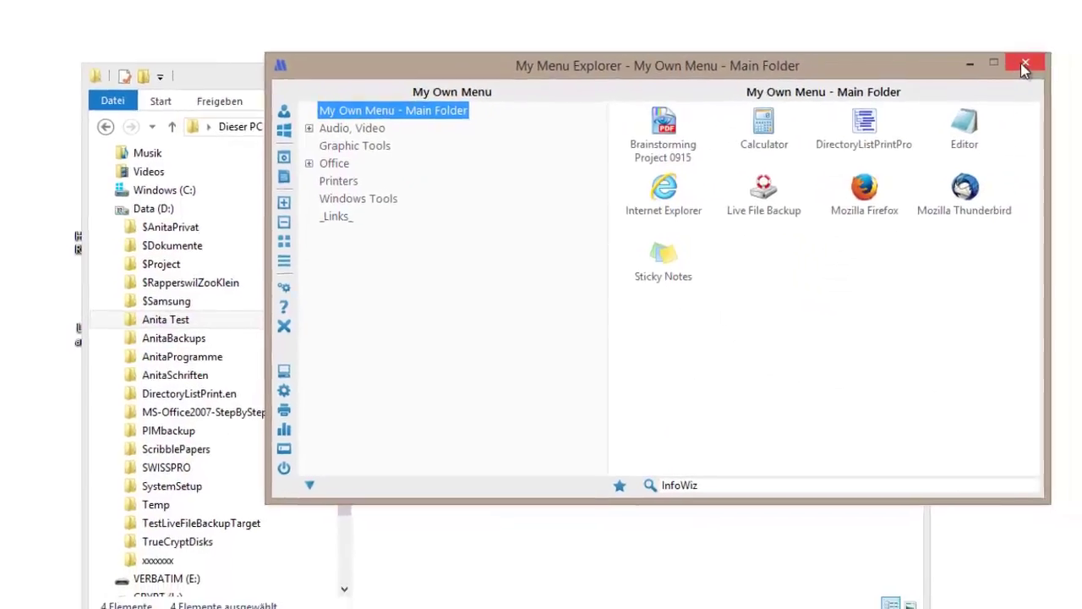
- Close the test folder's file window, and practise hiding My Menu Explorer and reactivating it from the screen's upper edge
left_click(218, 78)
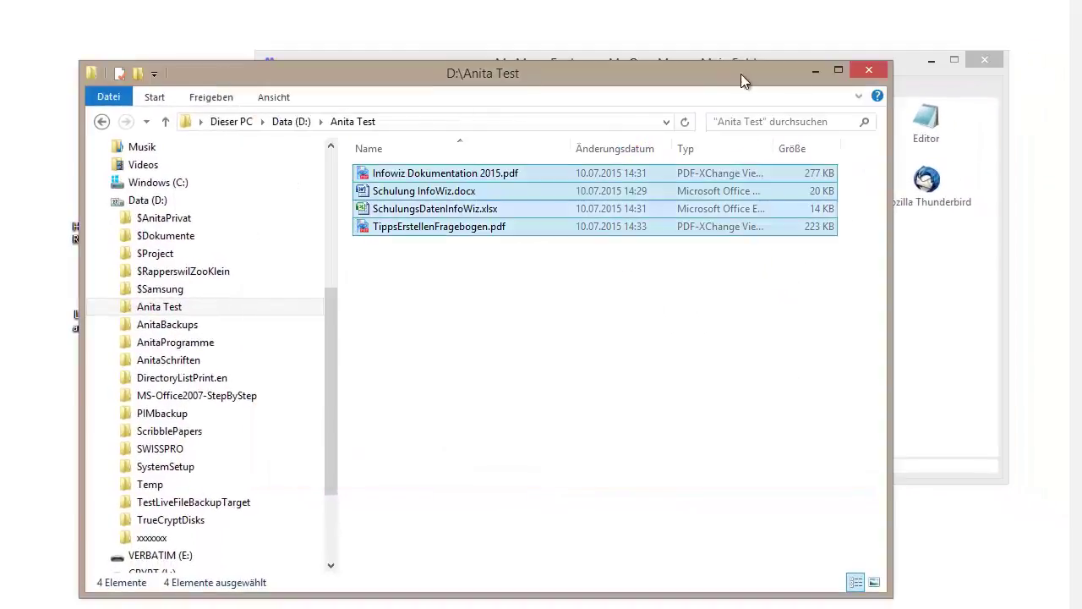
left_click(876, 68)
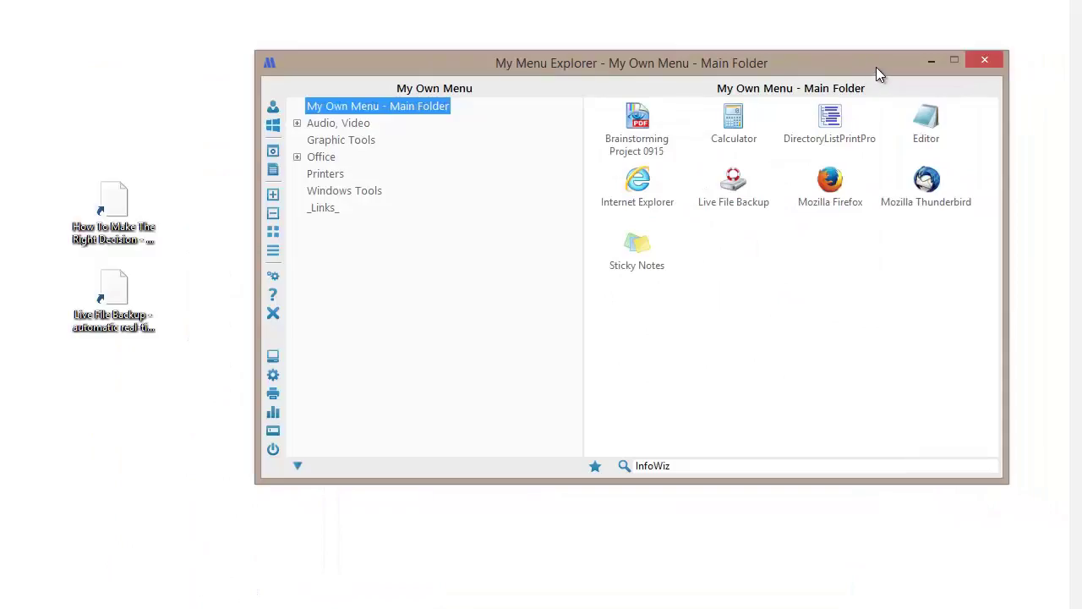
left_click(989, 60)
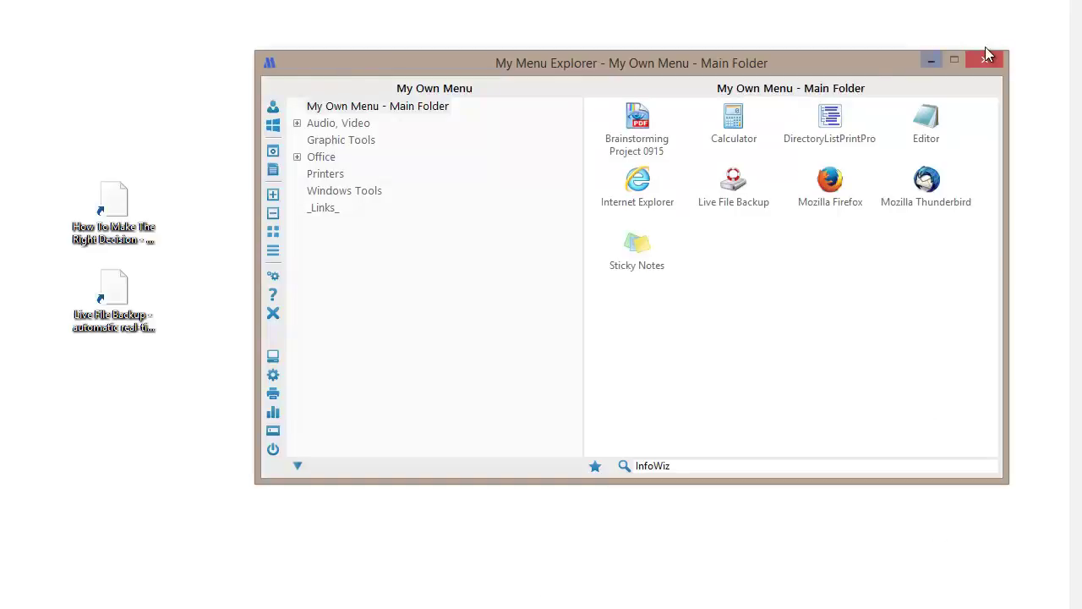
left_click(985, 63)
mouse_move(422, 1)
left_click(983, 59)
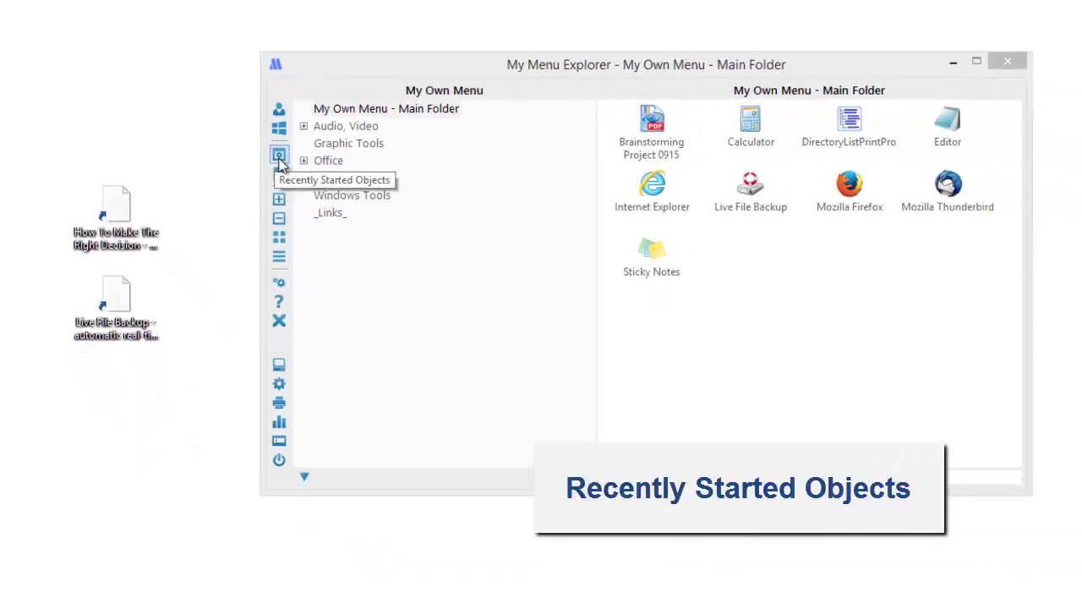
- View the Recently Started Objects and the Recently Opened Documents, and return to the My Own Menu main folder
left_click(279, 156)
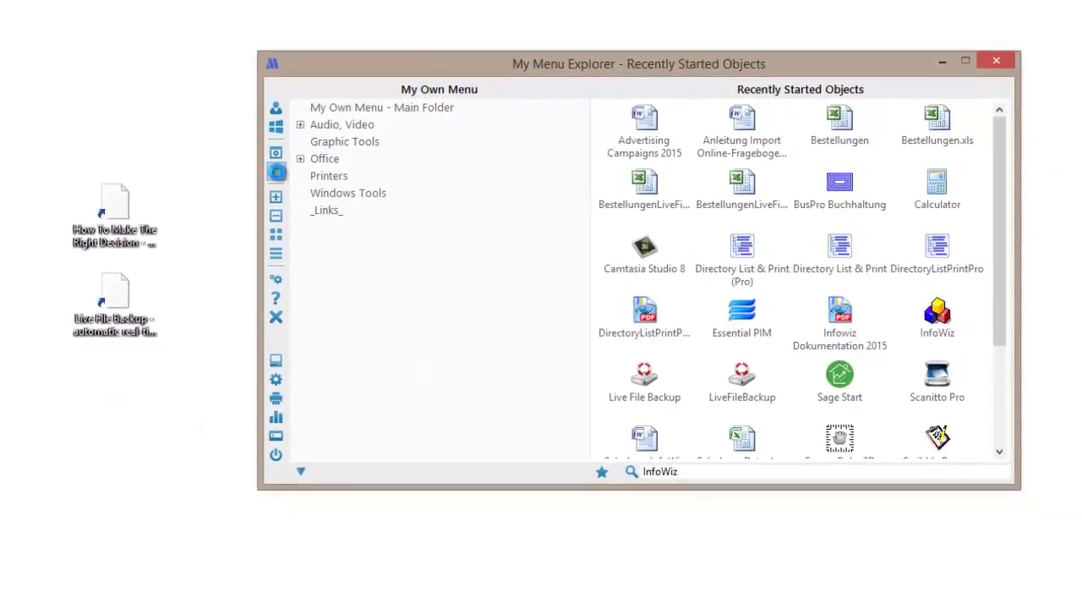
left_click(276, 173)
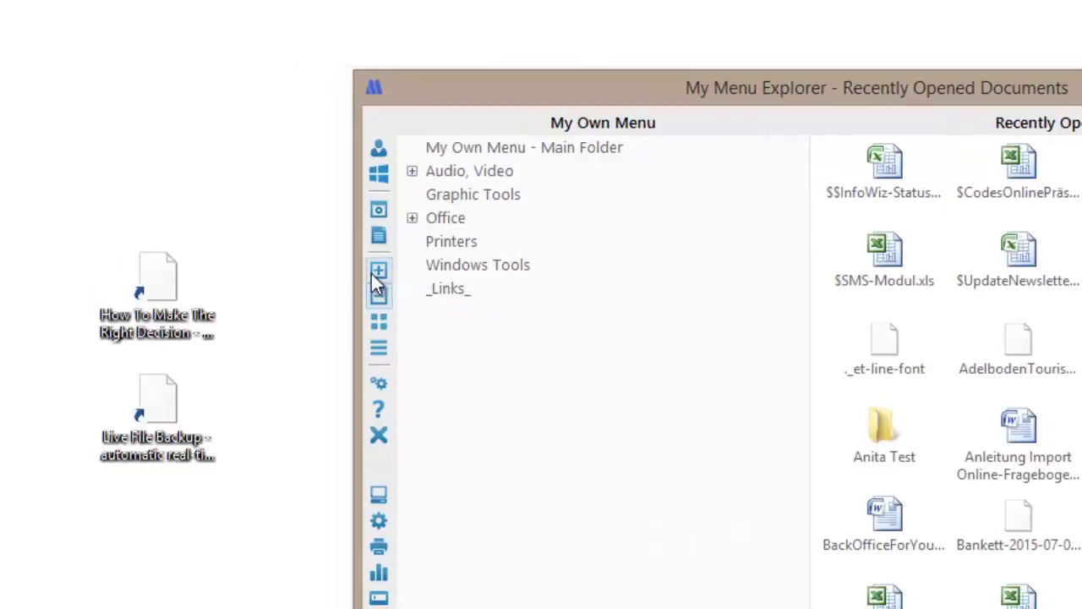
left_click(387, 146)
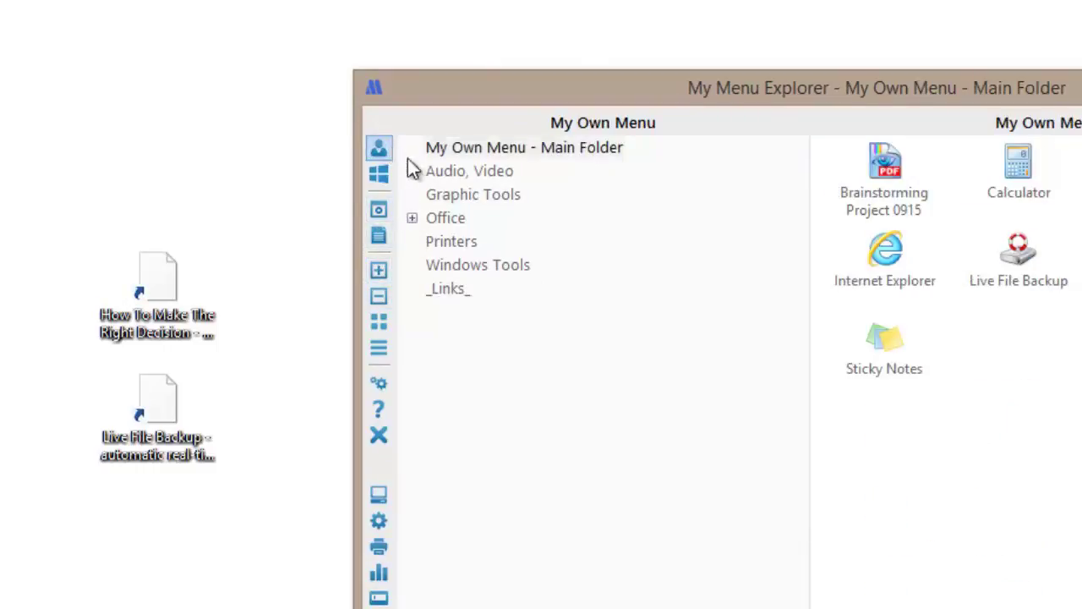
- Expand and collapse the entire folder tree, and show the main folder's objects as a list and again as icons
left_click(378, 269)
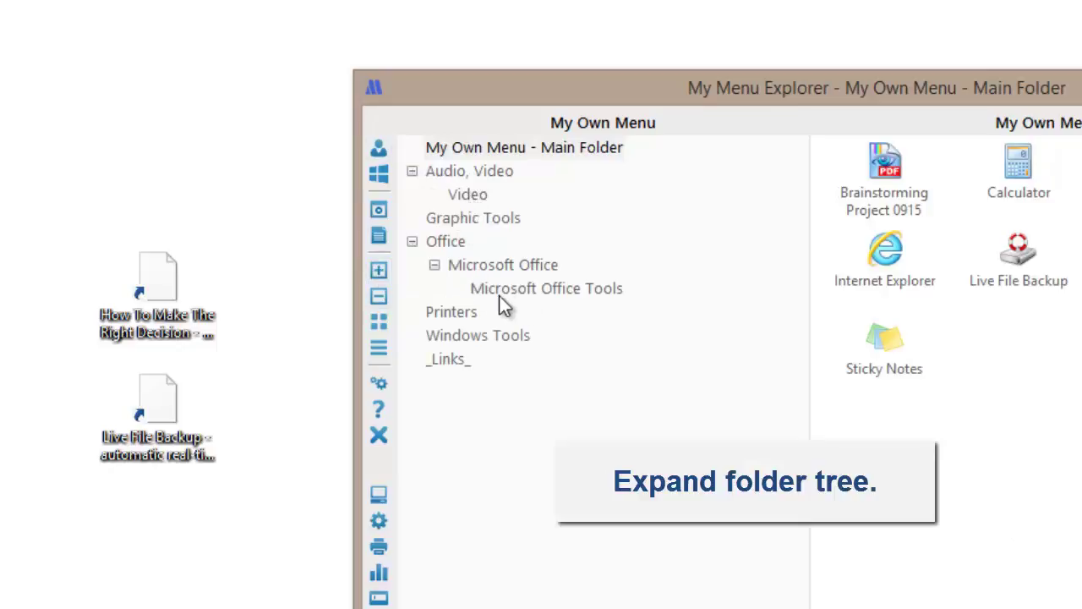
left_click(379, 296)
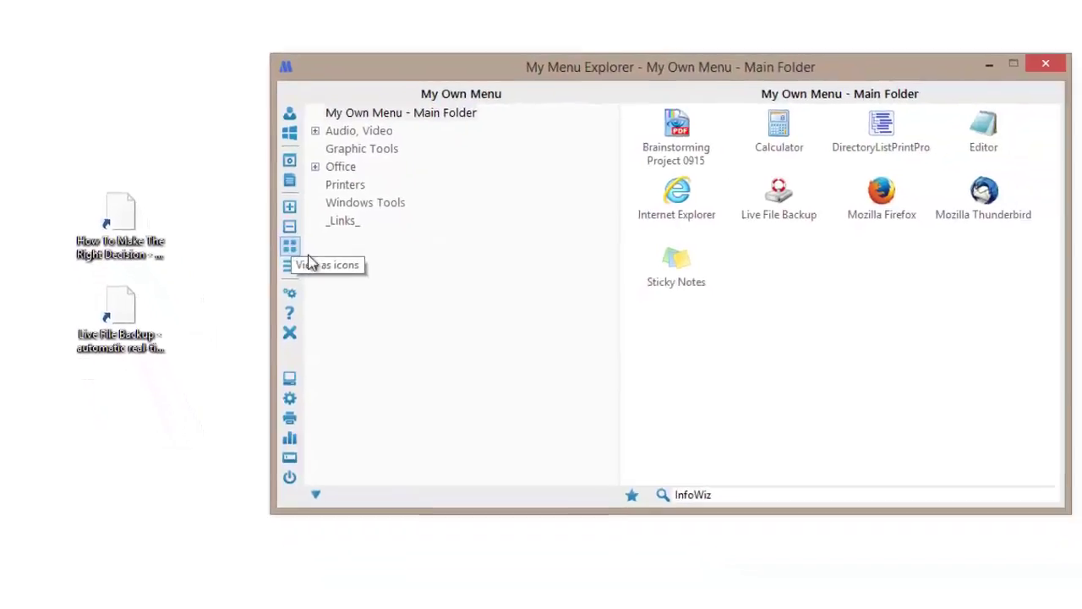
left_click(309, 261)
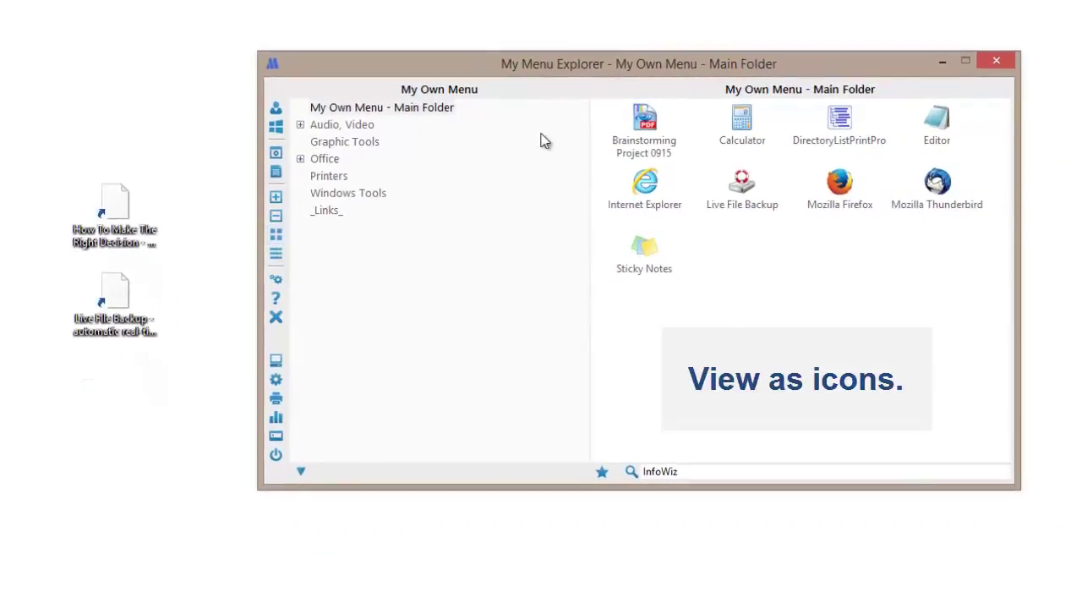
left_click(276, 254)
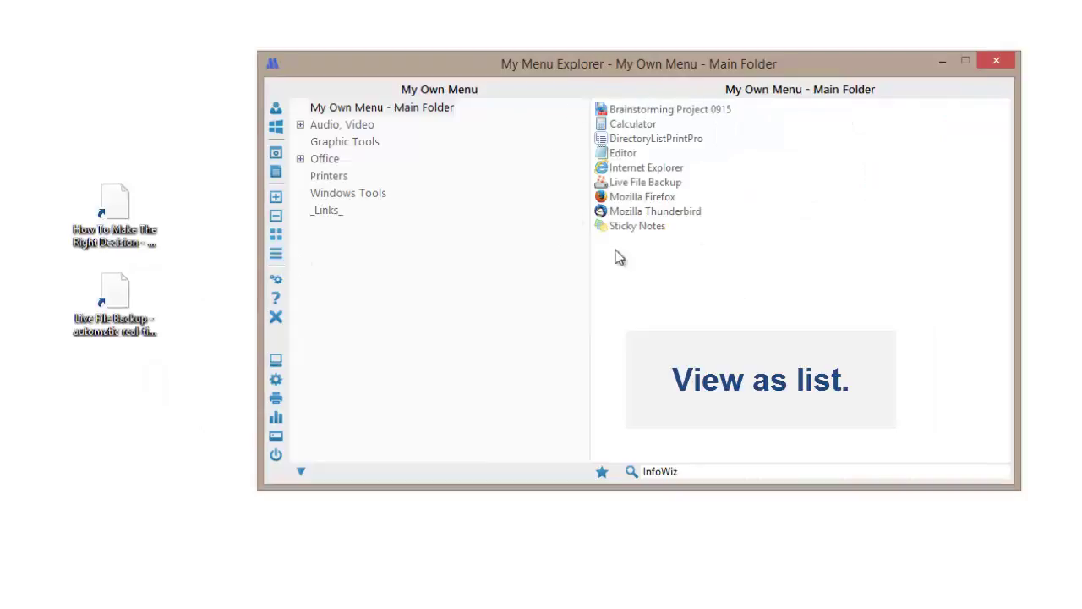
left_click(276, 236)
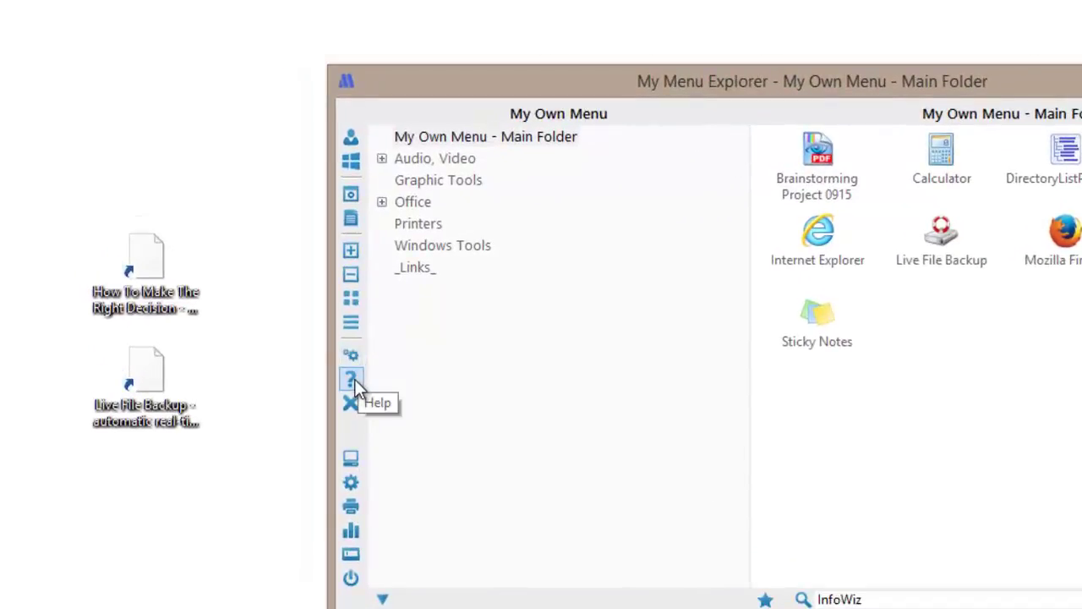
left_click(353, 383)
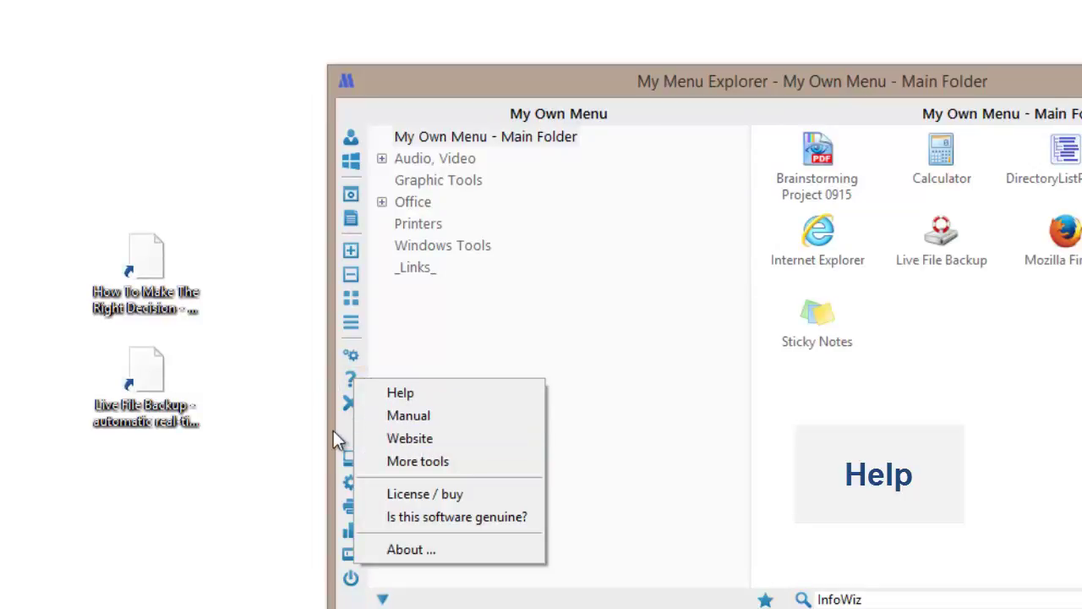
left_click(558, 299)
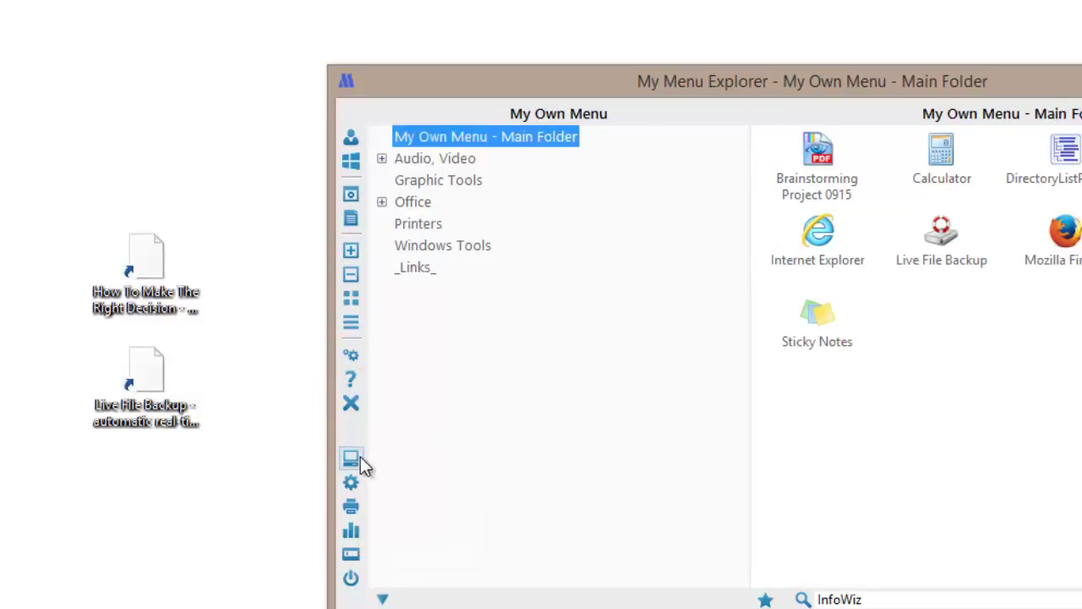